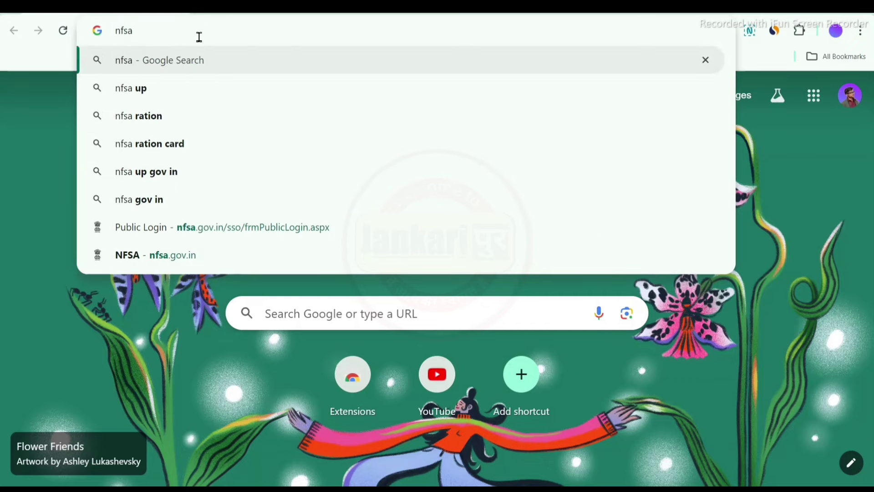
# Search Google for nfsa and open the "Ration Card Details on State-UT Portals" page
pyautogui.press('Return')
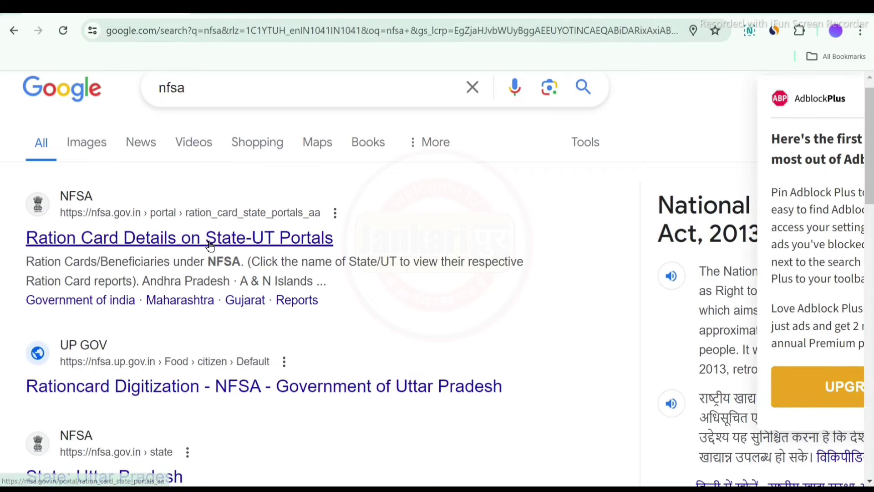
pyautogui.click(210, 245)
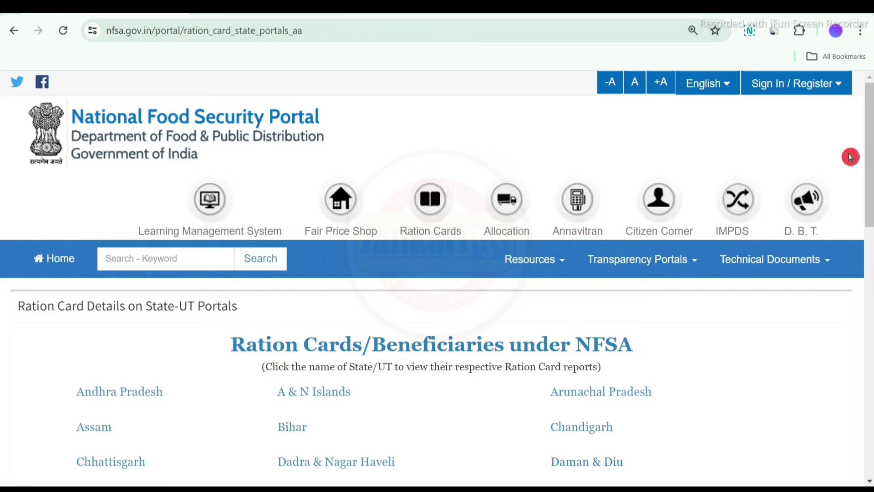
pyautogui.moveTo(870, 166); pyautogui.dragTo(435, 300)
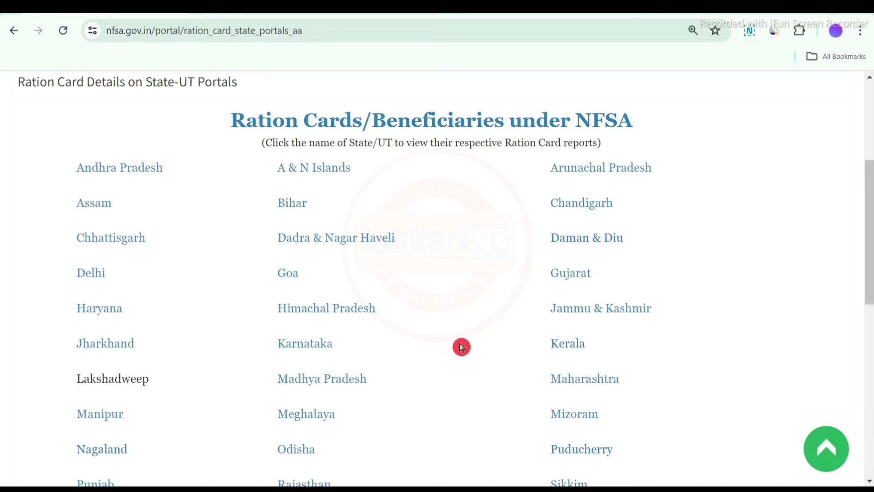
pyautogui.scroll(5, 870, 237)
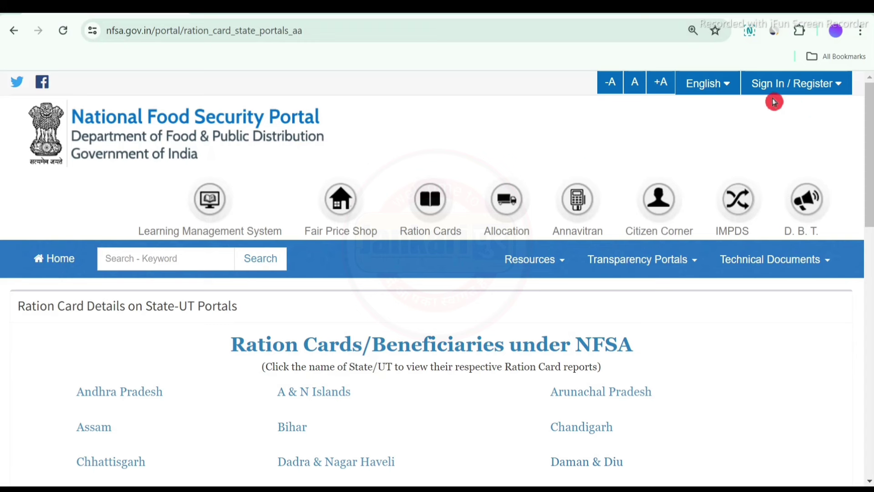
# Go to the portal's public login page and open the new user registration form
pyautogui.click(797, 90)
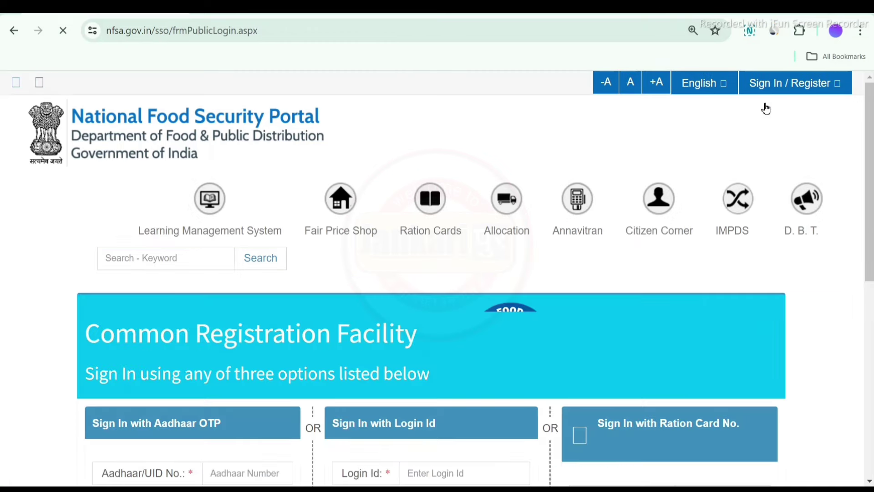
pyautogui.moveTo(486, 286)
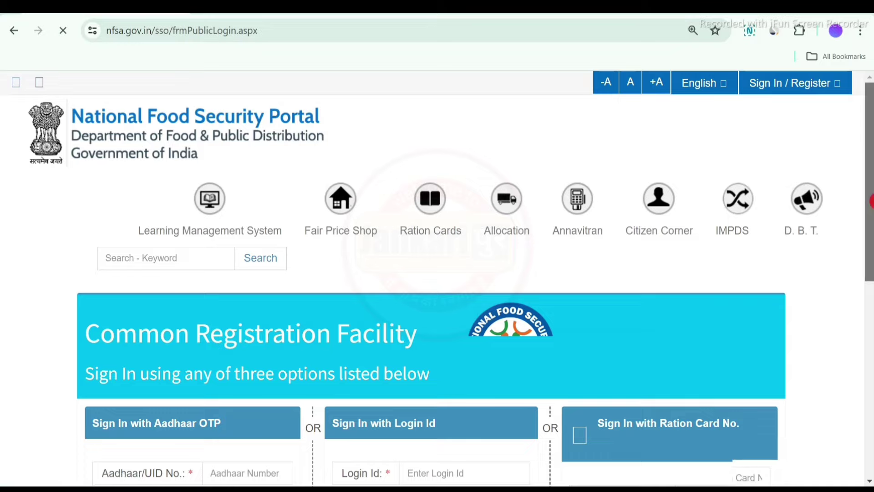
pyautogui.scroll(-5, 437, 273)
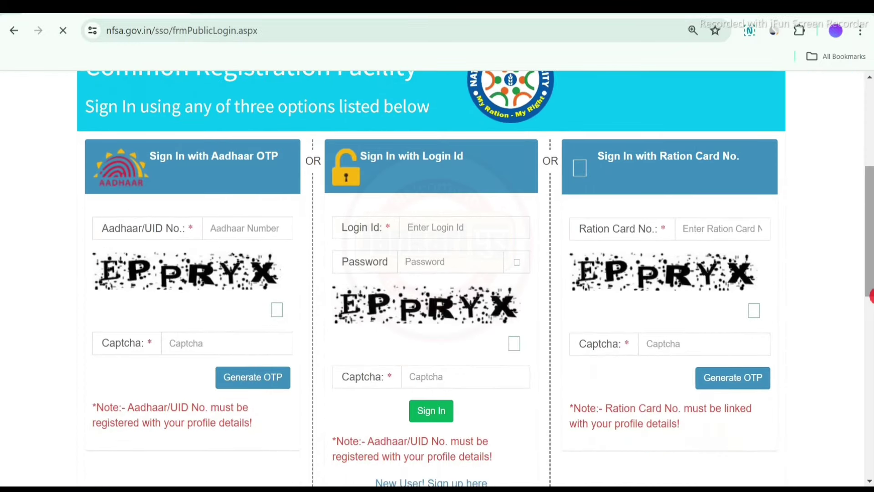
pyautogui.moveTo(870, 296); pyautogui.dragTo(870, 329)
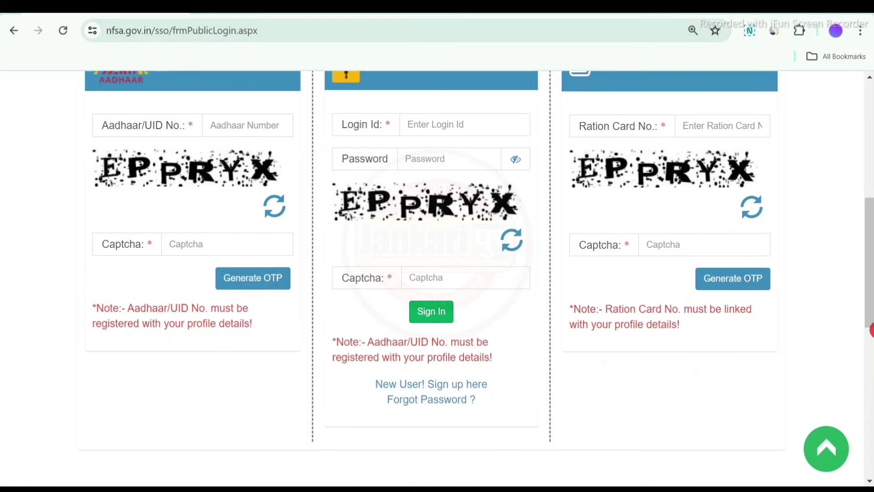
pyautogui.moveTo(870, 329)
pyautogui.mouseDown()
pyautogui.moveTo(869, 289)
pyautogui.moveTo(870, 343)
pyautogui.mouseUp()
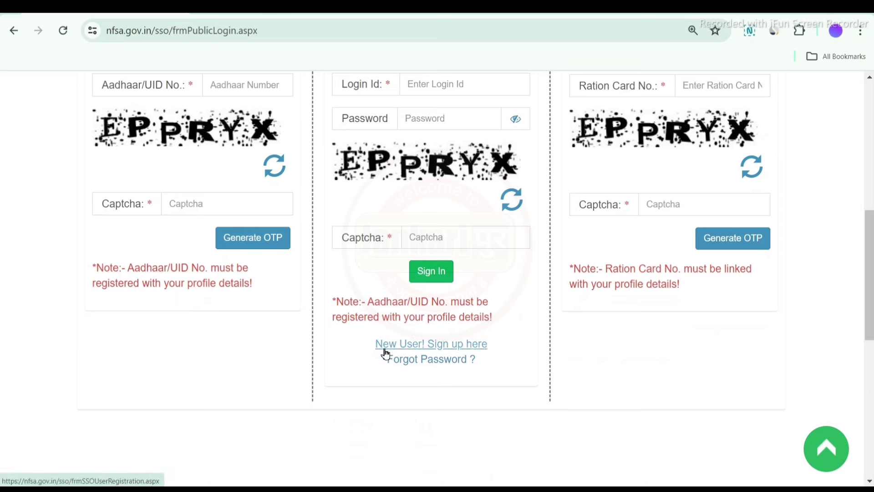
pyautogui.click(441, 351)
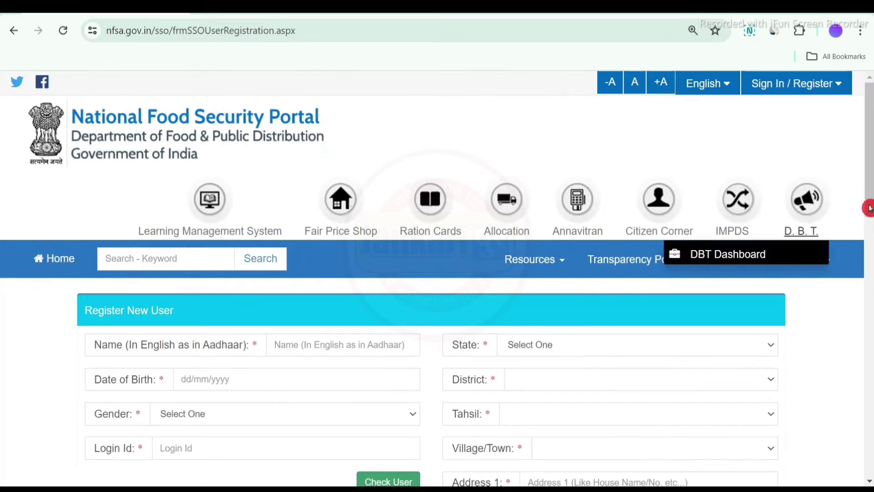
pyautogui.moveTo(870, 196); pyautogui.dragTo(870, 265)
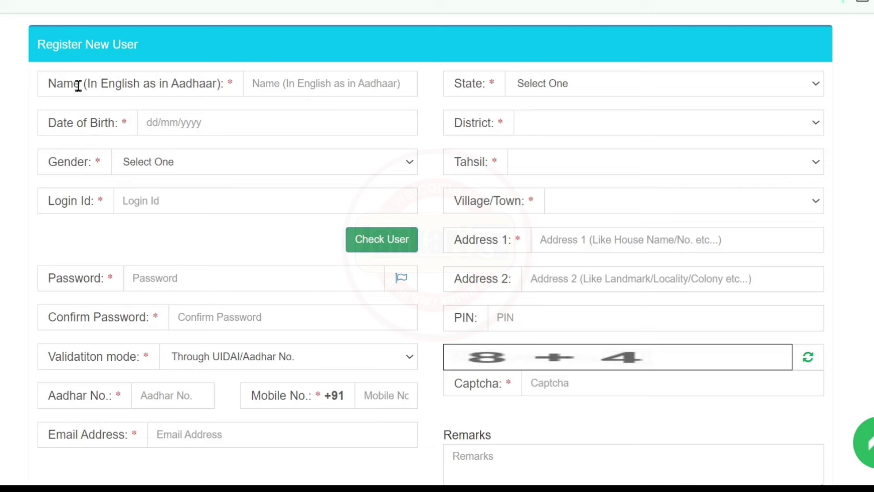
pyautogui.moveTo(56, 84); pyautogui.dragTo(206, 84)
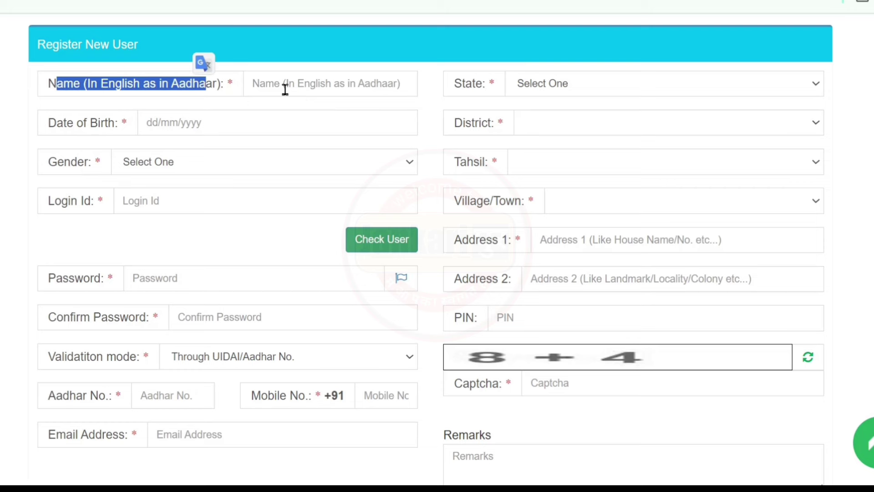
pyautogui.click(315, 56)
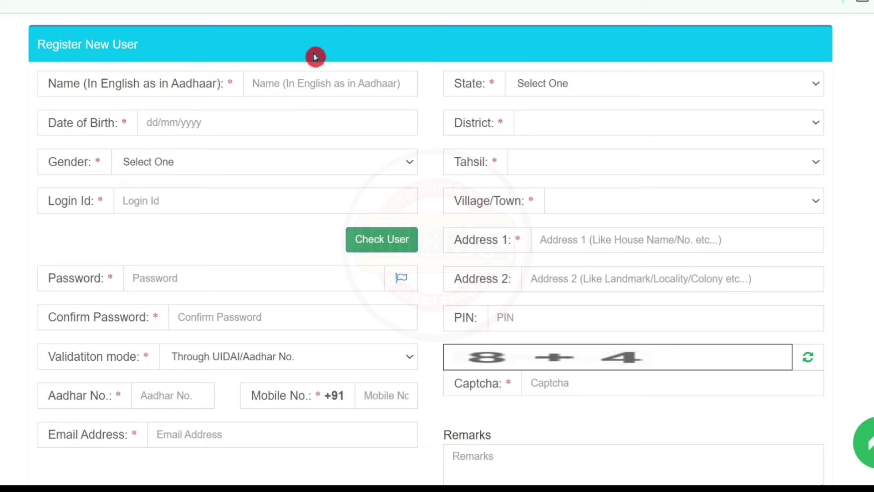
pyautogui.click(120, 83)
pyautogui.moveTo(119, 83); pyautogui.dragTo(206, 83)
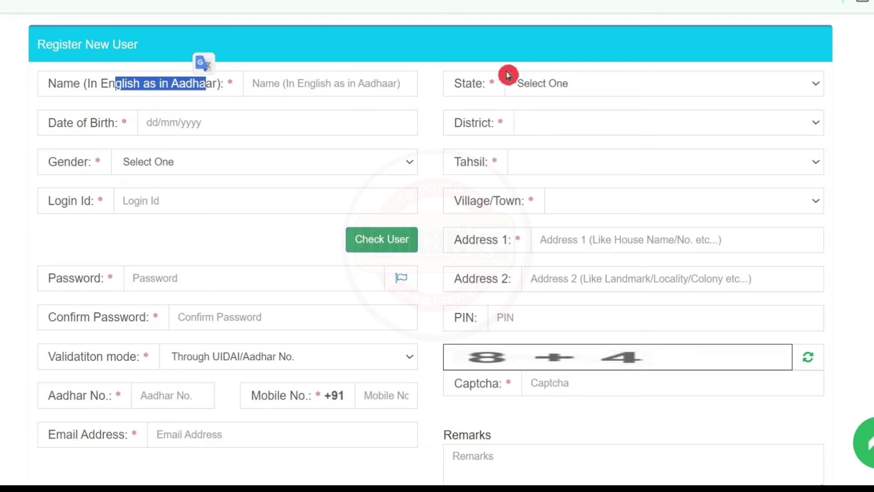
# Set the state to Uttar Pradesh and the district to BAREILLY in the registration form
pyautogui.click(543, 83)
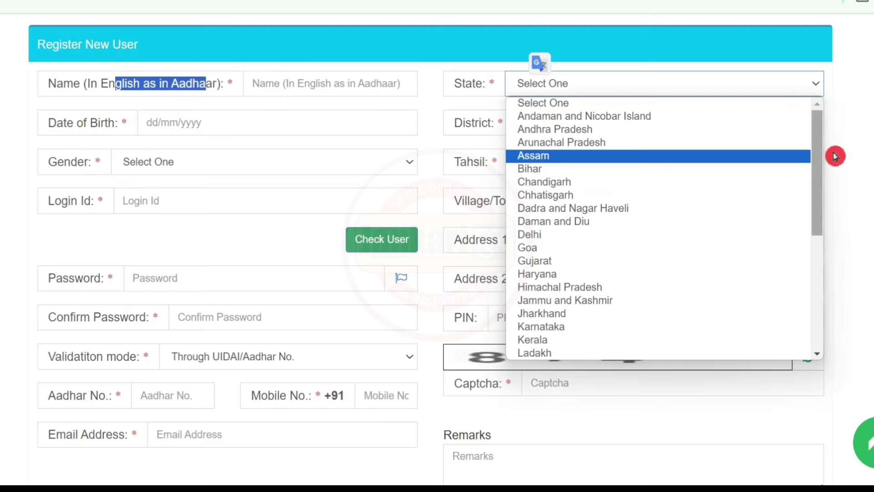
pyautogui.moveTo(824, 157); pyautogui.dragTo(835, 288)
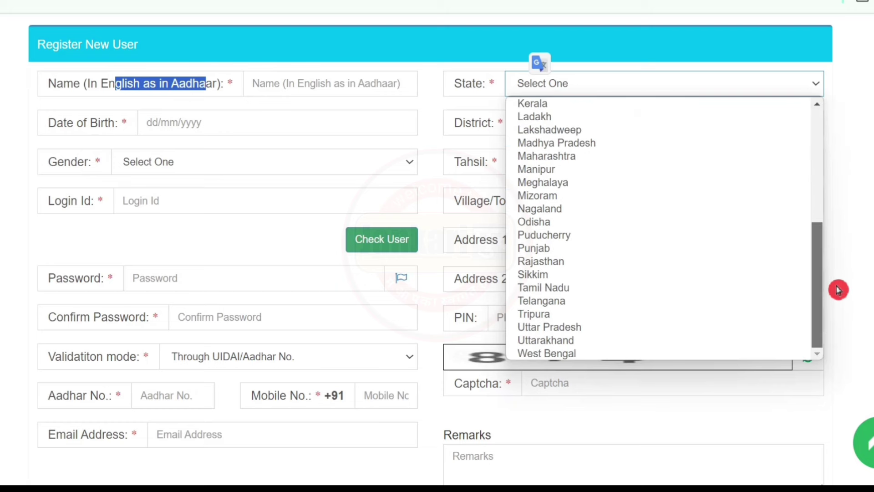
pyautogui.click(588, 327)
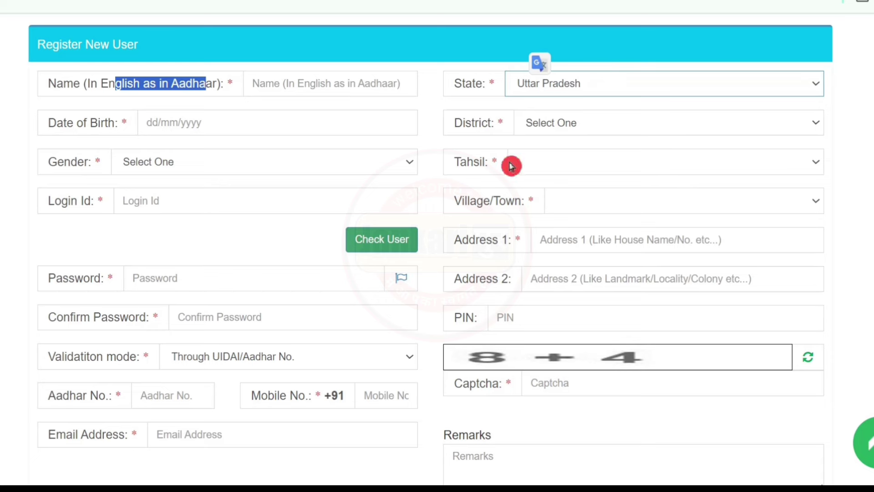
pyautogui.click(574, 131)
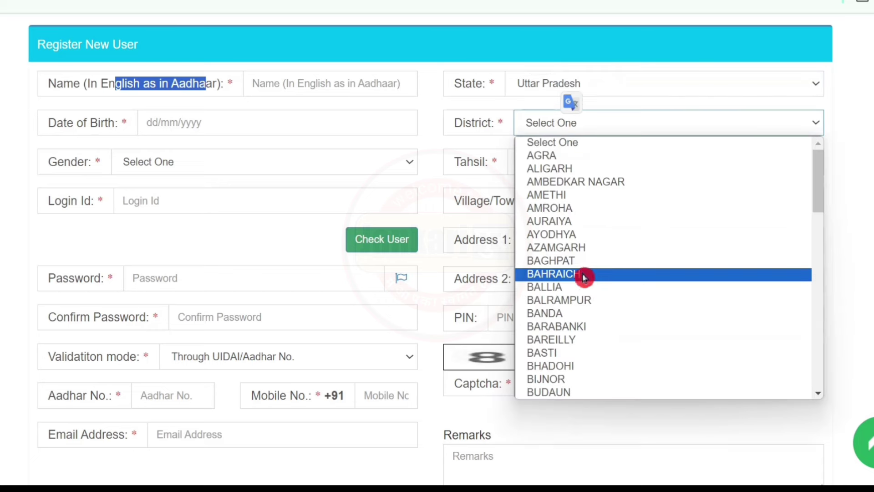
pyautogui.click(579, 339)
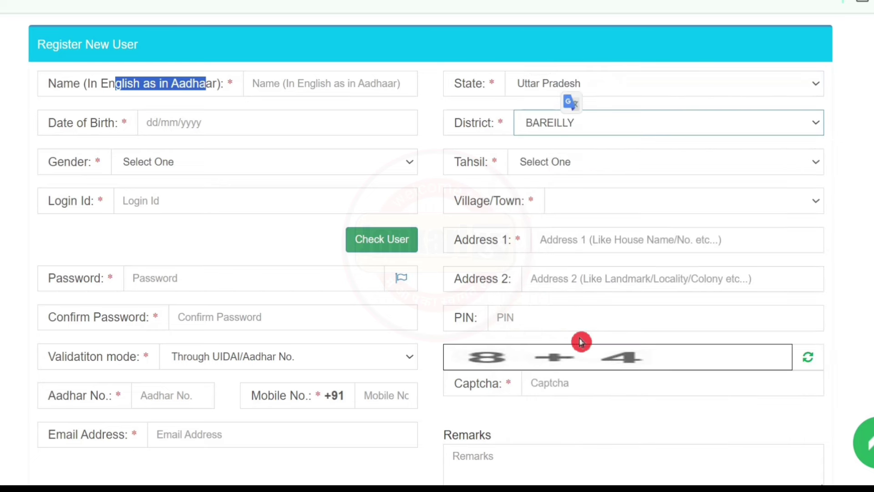
# Set the tahsil to Bareilly and the village/town to Ahladpur
pyautogui.click(601, 169)
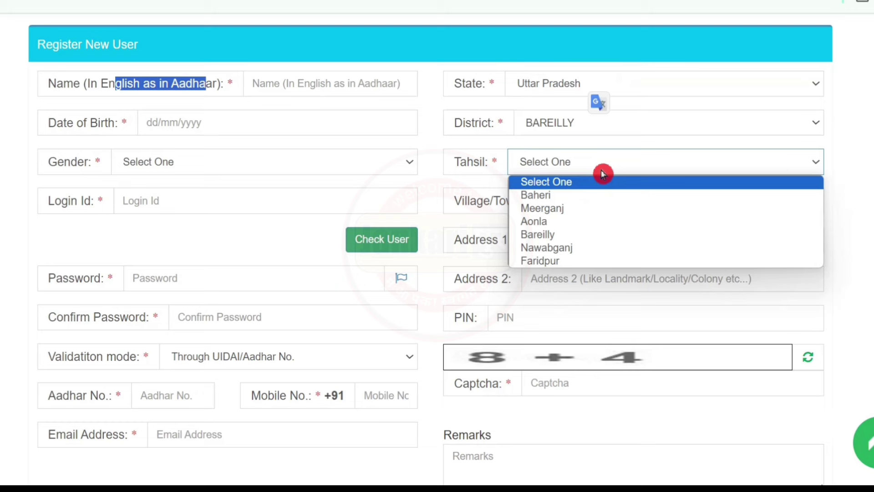
pyautogui.click(598, 236)
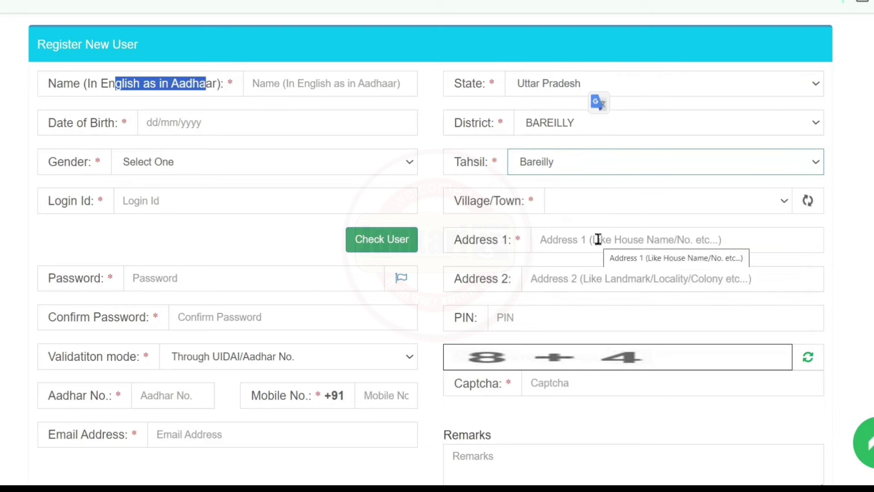
pyautogui.click(637, 200)
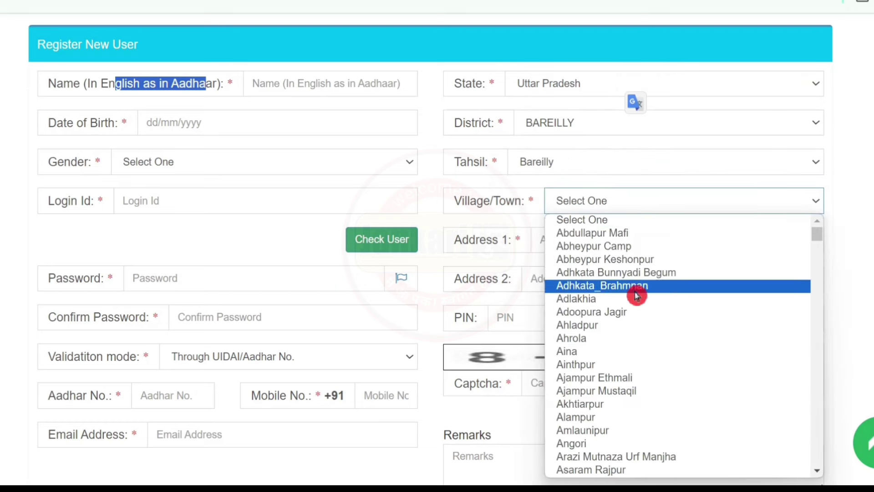
pyautogui.click(638, 326)
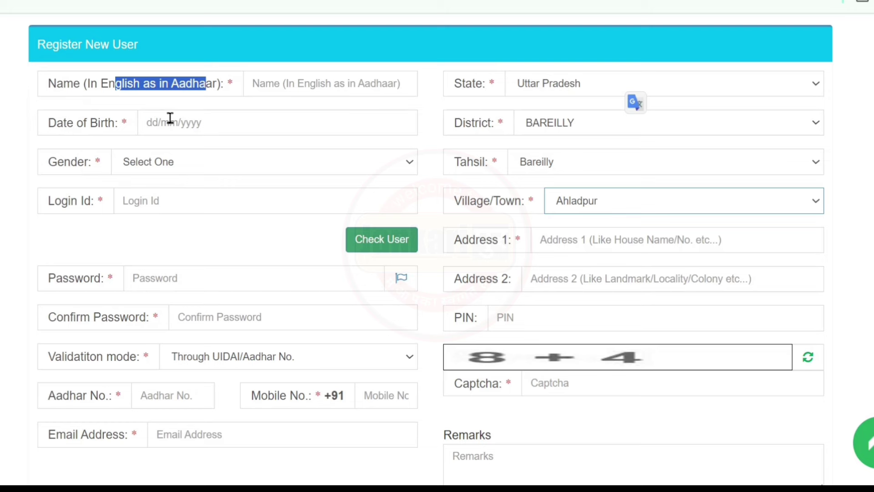
# Set the gender to Male and the validation mode to Through UIDAI/Aadhar No
pyautogui.click(168, 159)
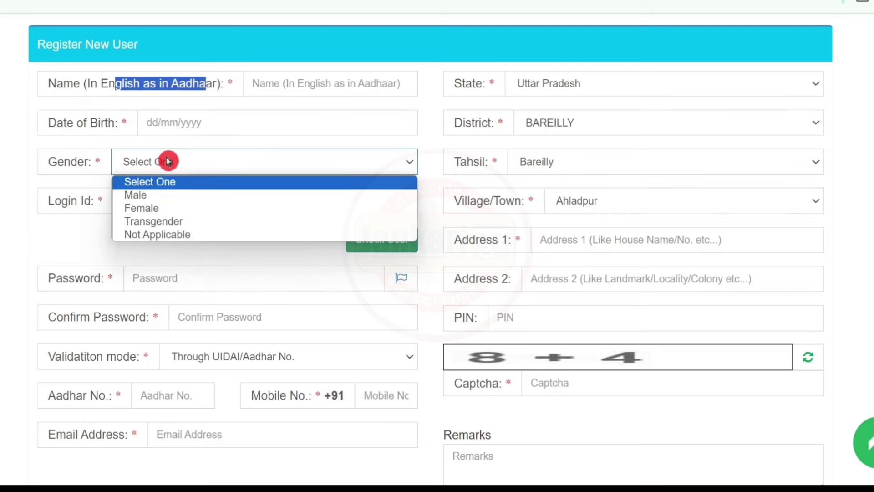
pyautogui.click(167, 198)
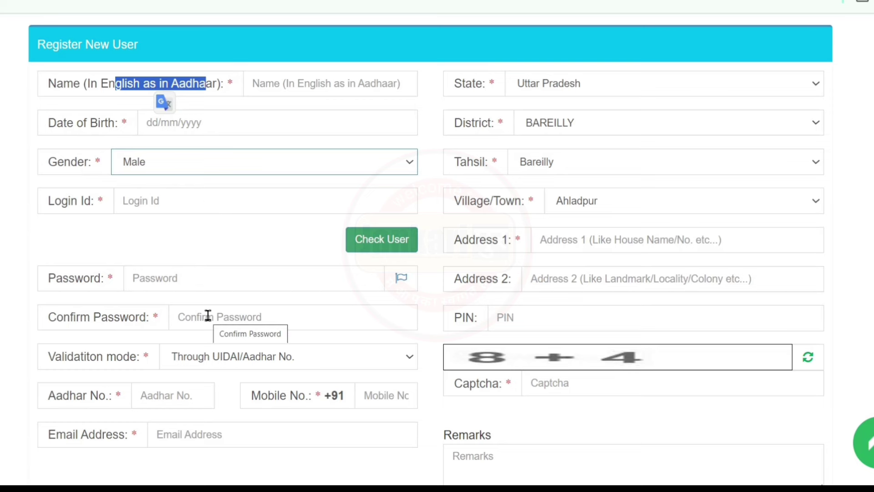
pyautogui.click(217, 354)
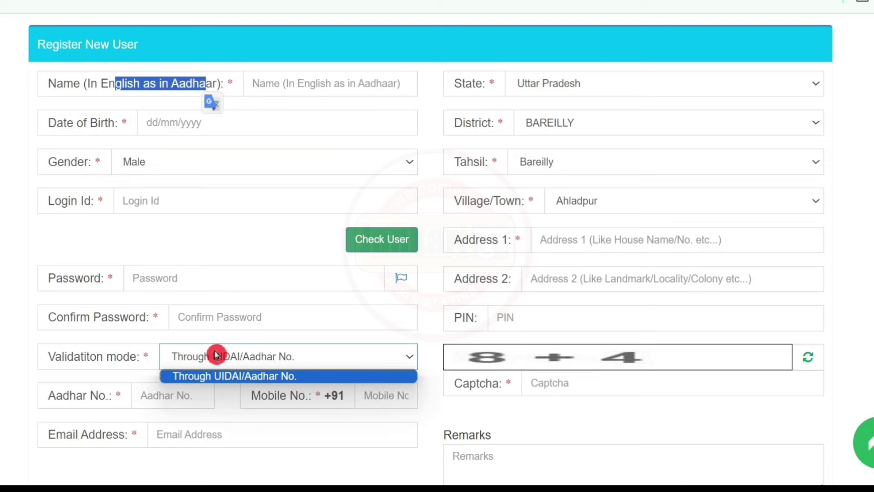
pyautogui.click(222, 373)
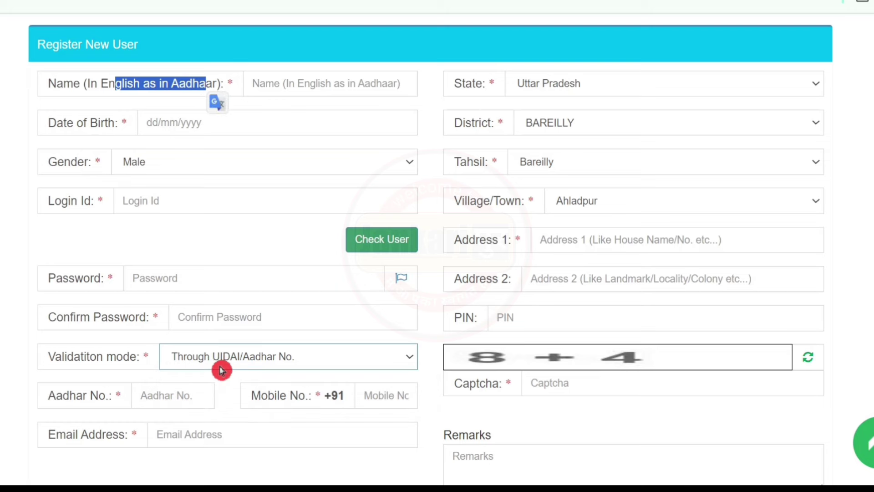
pyautogui.click(291, 364)
pyautogui.click(297, 342)
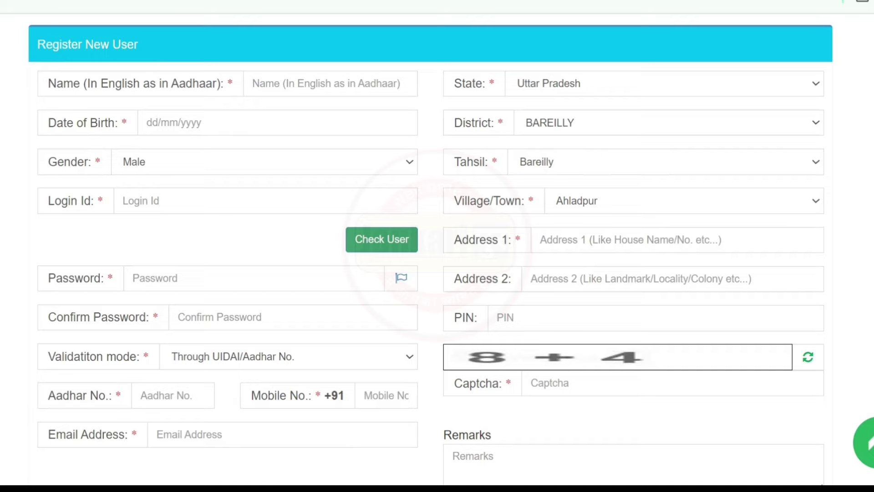
# Accept the terms and consent and the declaration of correct details, and go to the sign-in page for existing members
pyautogui.scroll(-6, 537, 139)
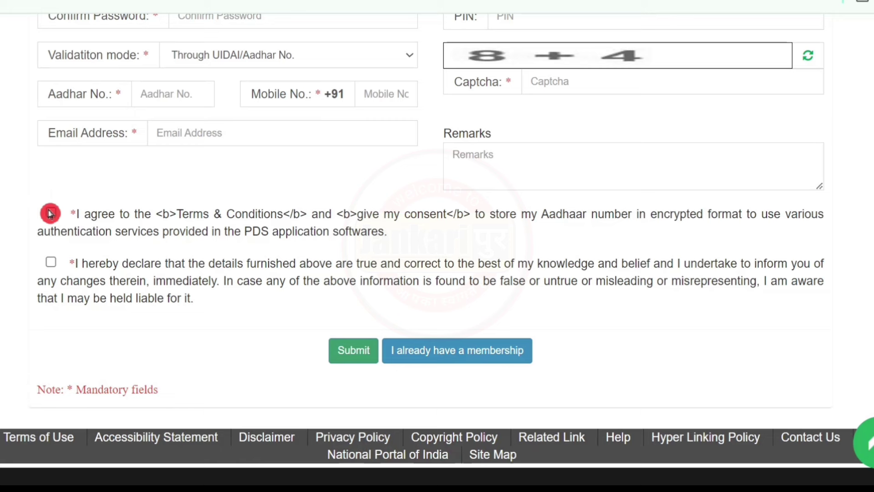
pyautogui.click(52, 263)
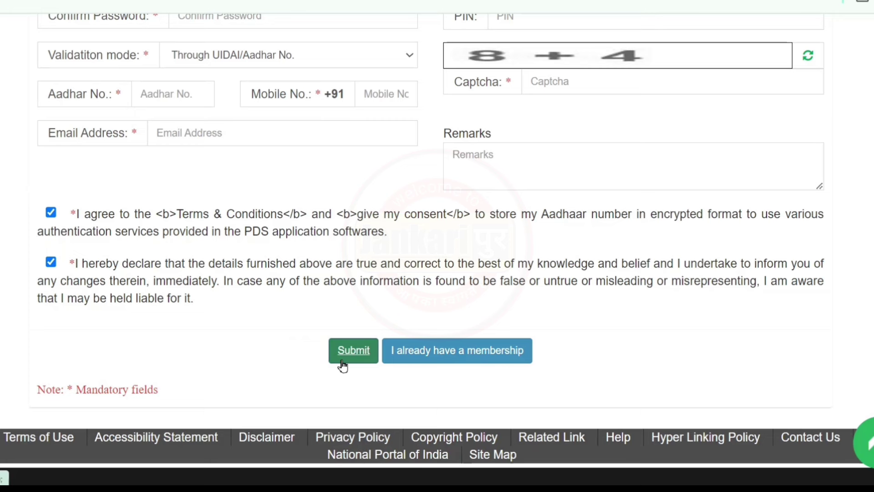
pyautogui.click(489, 356)
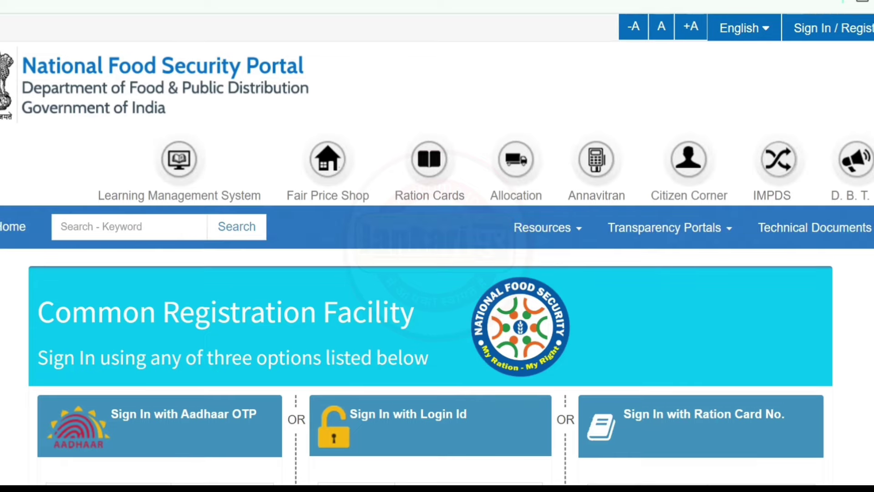
# Sign in with Aadhaar OTP, entering the Aadhaar number, the captcha and the OTP sent to the linked mobile
pyautogui.scroll(-7, 437, 250)
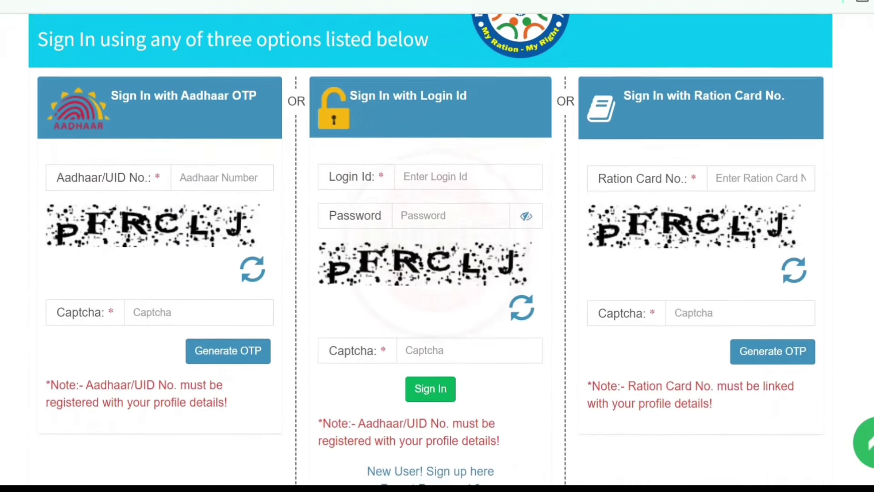
pyautogui.scroll(-1, 304, 85)
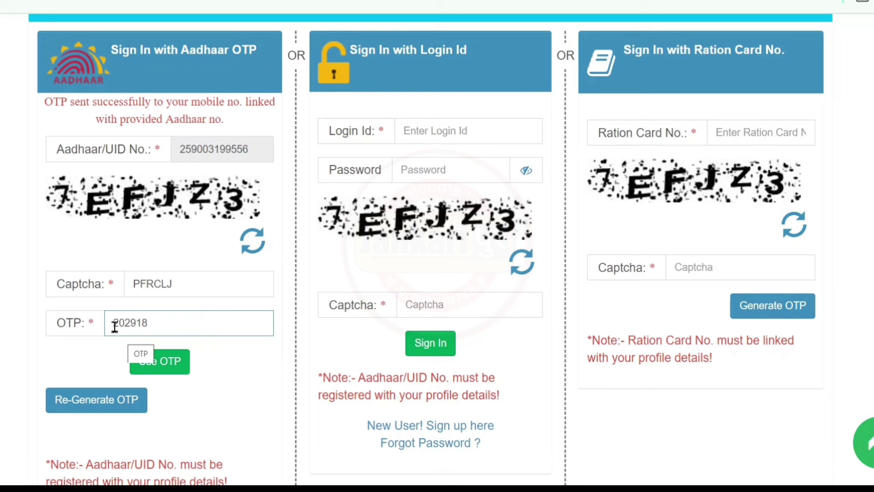
pyautogui.moveTo(113, 323); pyautogui.dragTo(167, 323)
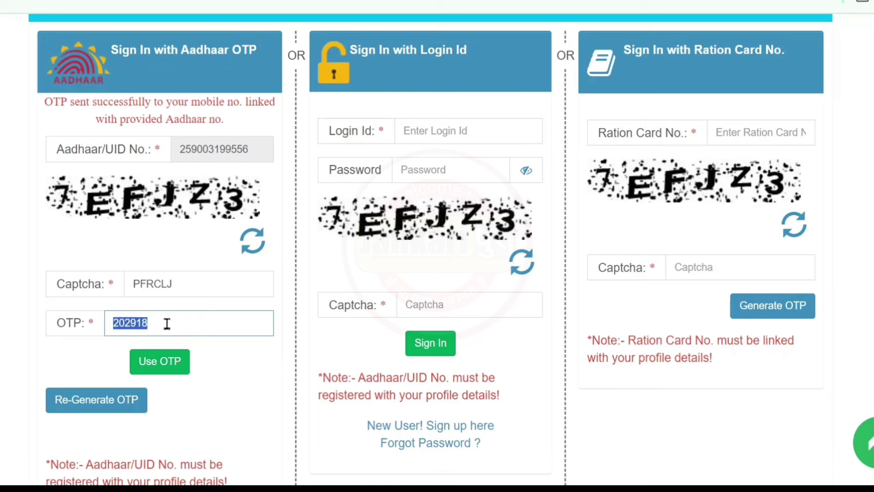
pyautogui.click(162, 370)
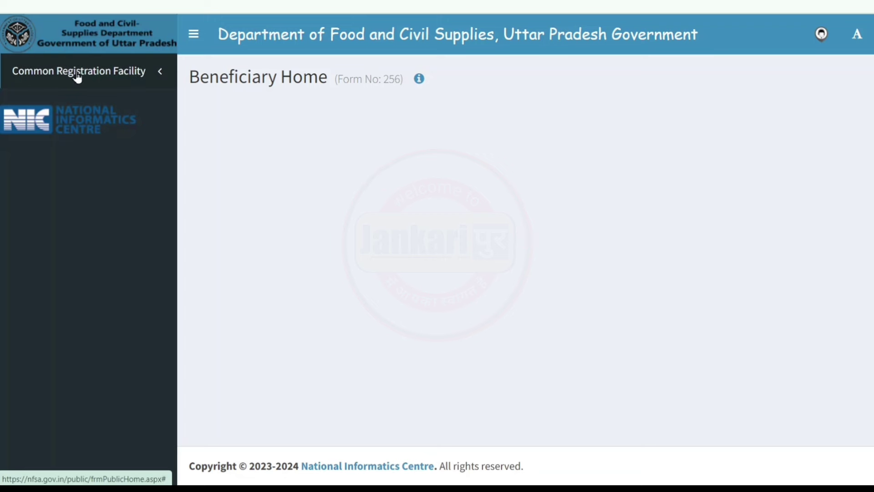
# Start a new registration in the Common Registration Facility and submit Uttarakhand as the state in the general details
pyautogui.click(102, 77)
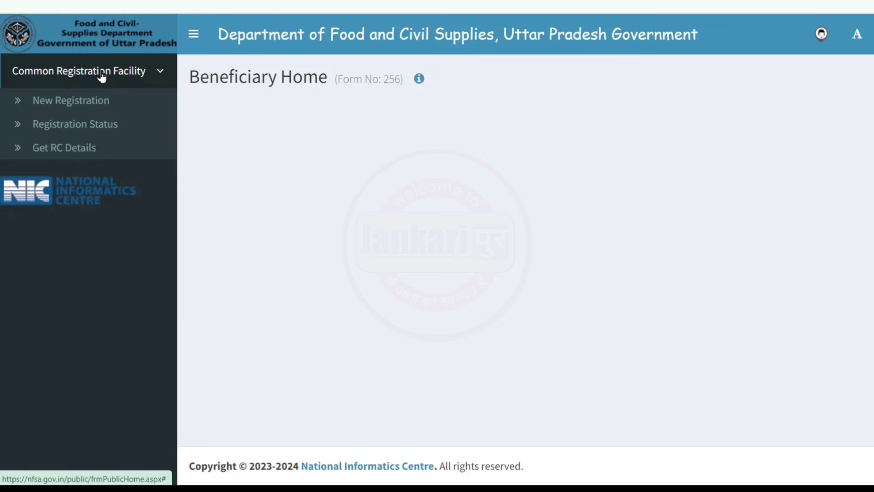
pyautogui.click(65, 103)
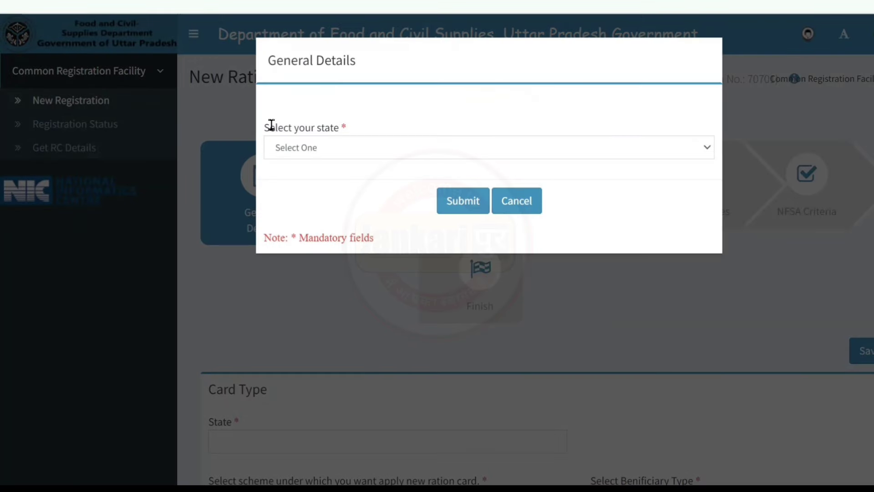
pyautogui.moveTo(269, 127); pyautogui.dragTo(327, 123)
pyautogui.click(404, 120)
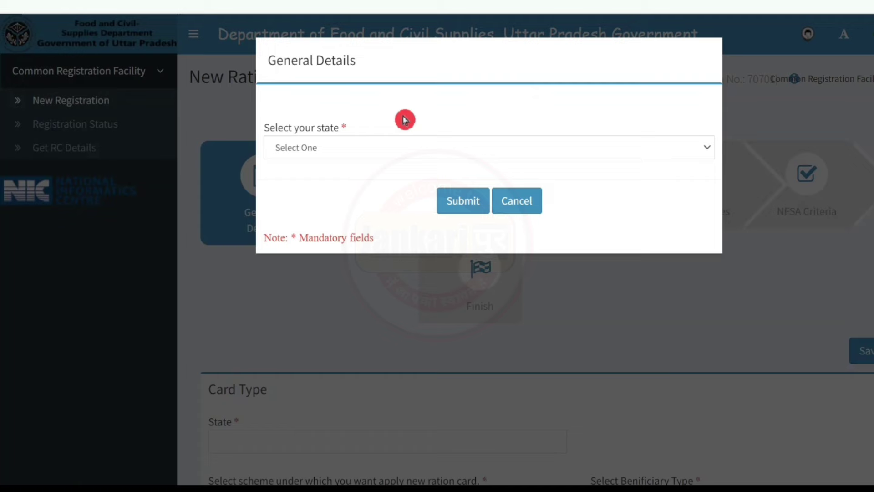
pyautogui.click(419, 155)
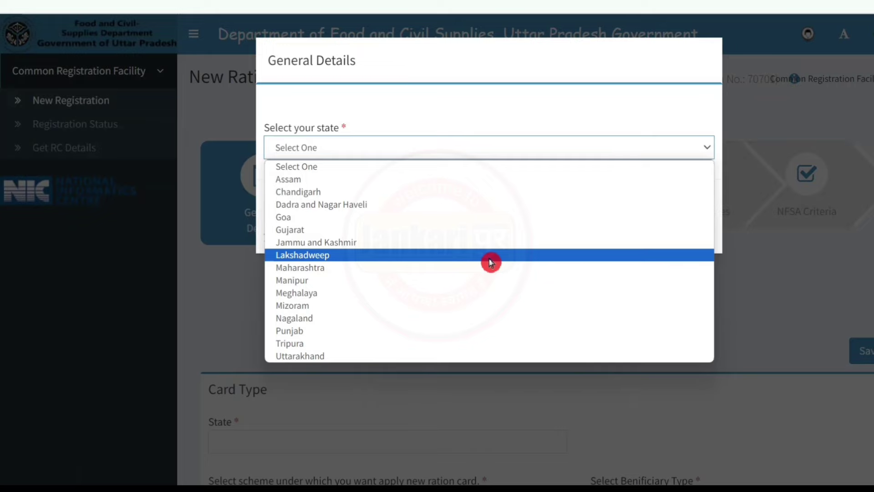
pyautogui.click(788, 176)
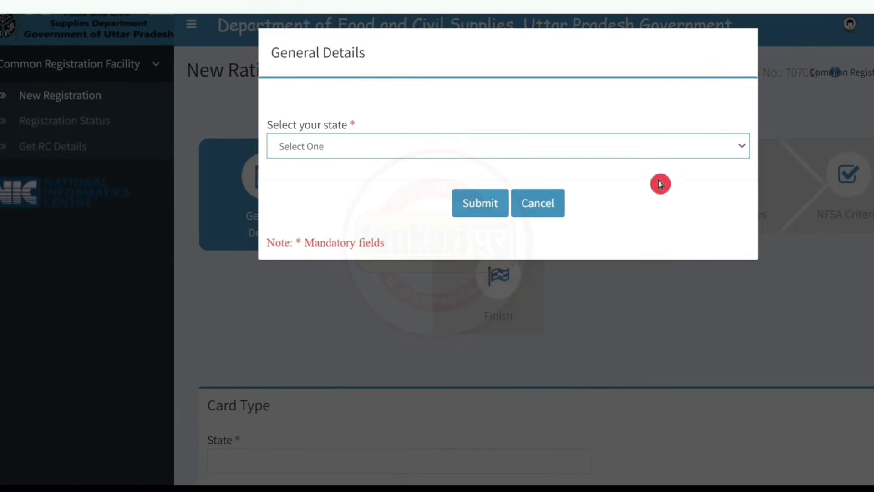
pyautogui.click(655, 154)
pyautogui.click(482, 268)
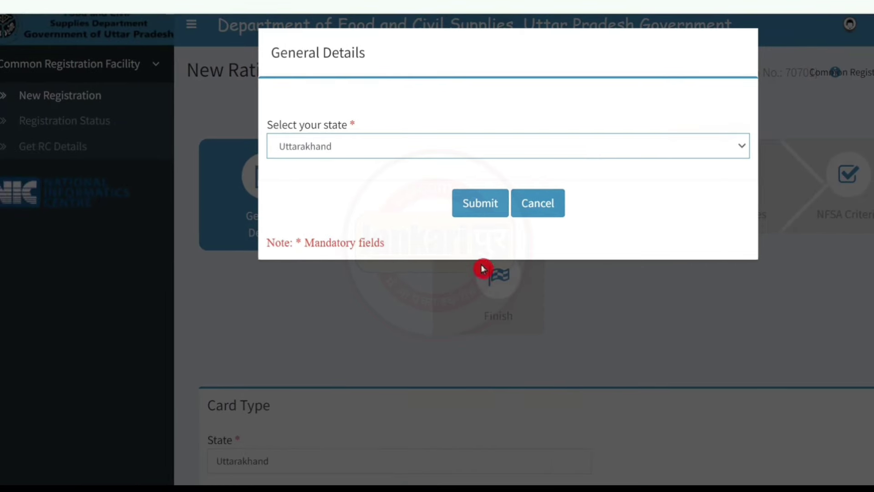
pyautogui.click(469, 203)
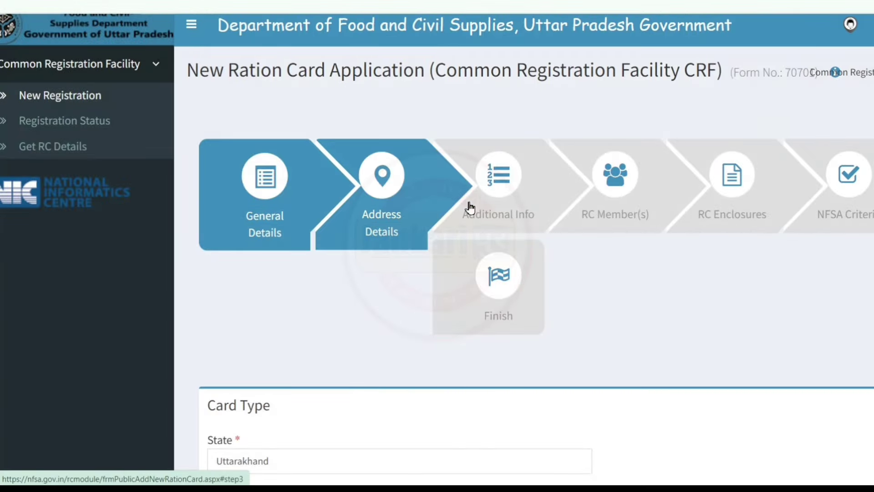
# Set the ration card scheme to Priority Household and choose a beneficiary type in the Card Type section
pyautogui.scroll(-5, 500, 273)
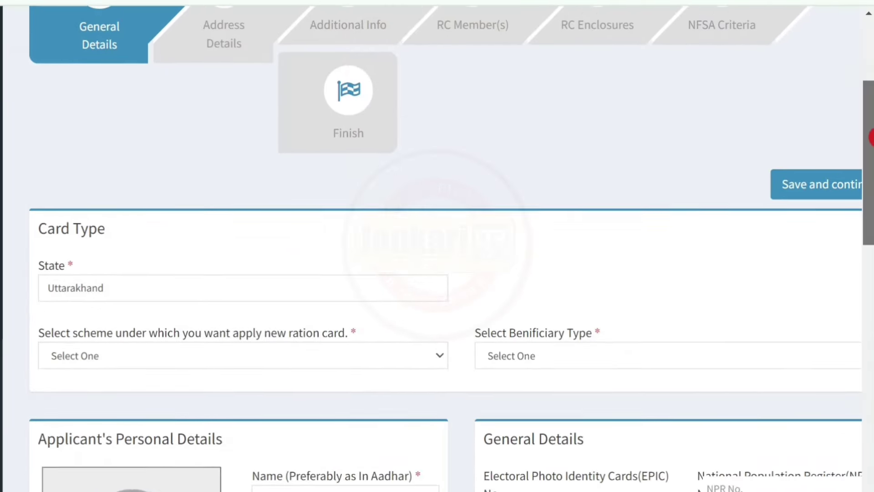
pyautogui.scroll(-1, 703, 178)
pyautogui.hotkey('ctrl', '-')
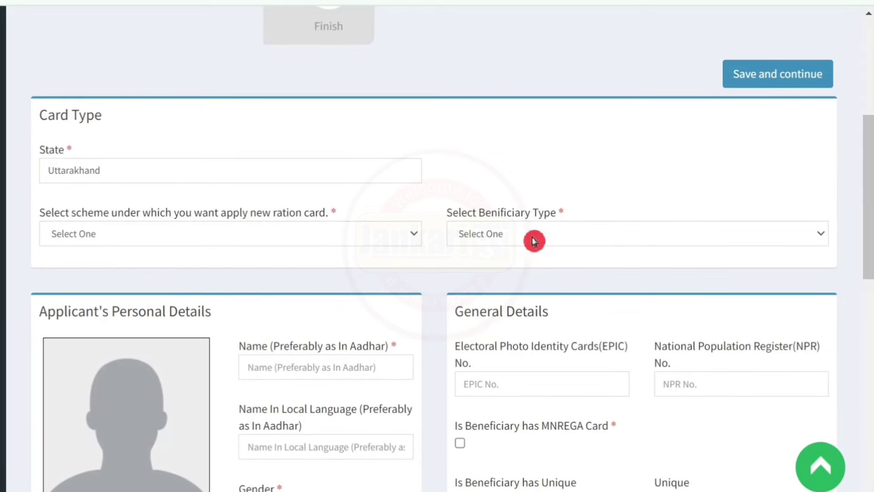
pyautogui.moveTo(233, 214); pyautogui.dragTo(370, 199)
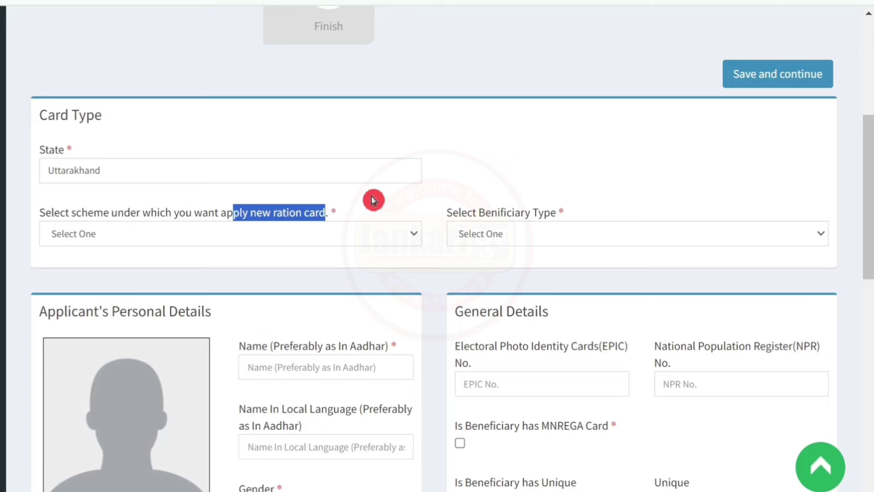
pyautogui.click(371, 200)
pyautogui.click(368, 238)
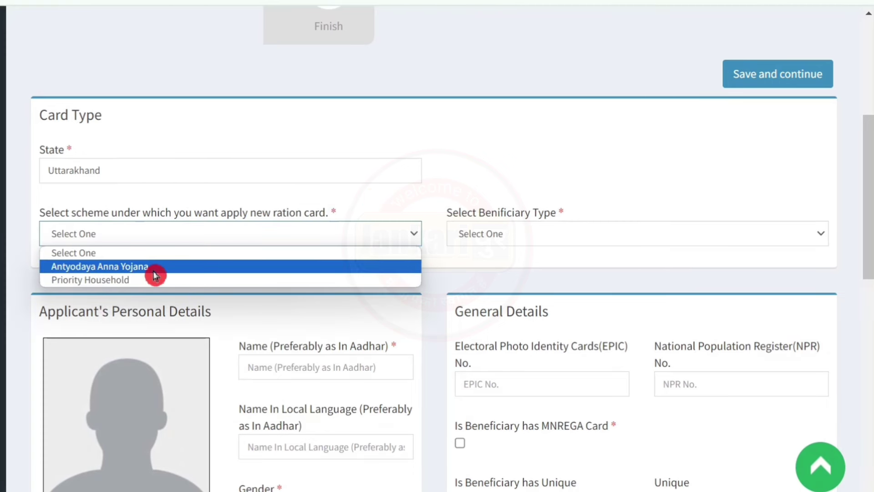
pyautogui.click(181, 284)
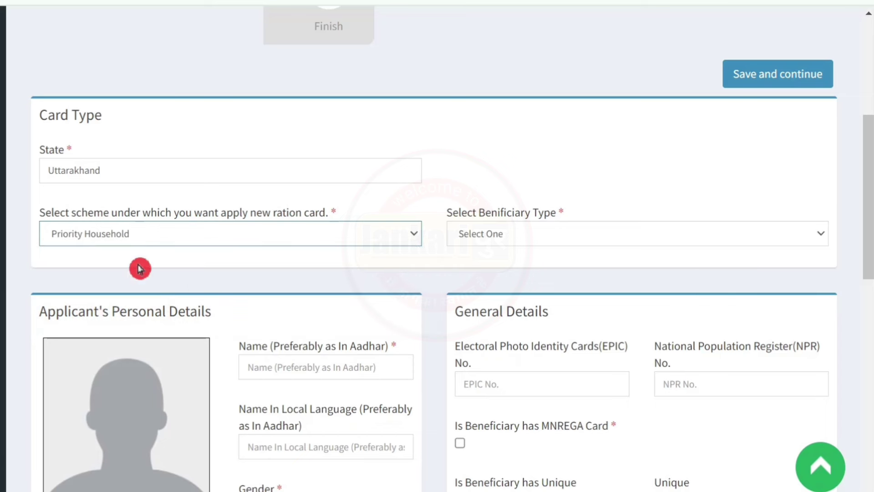
pyautogui.click(508, 232)
pyautogui.click(532, 267)
# Go over the applicant's name fields in the personal details and set the gender to Male
pyautogui.scroll(-5, 146, 285)
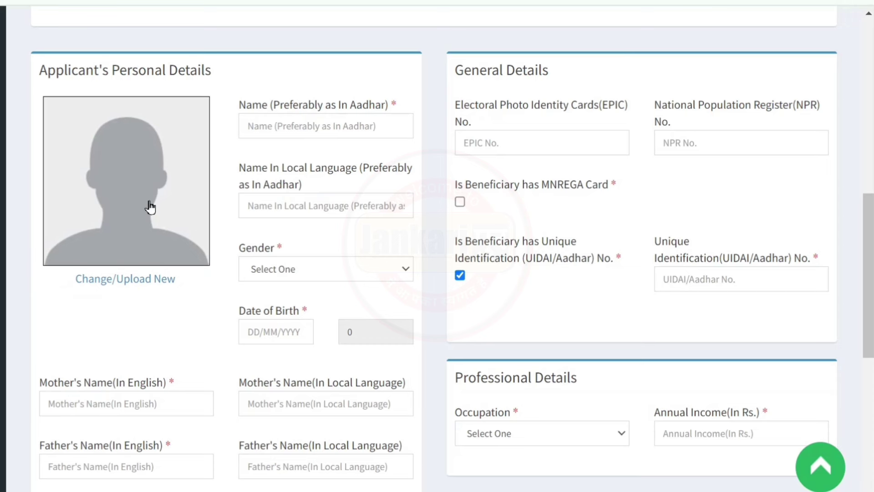
pyautogui.moveTo(298, 107); pyautogui.dragTo(379, 117)
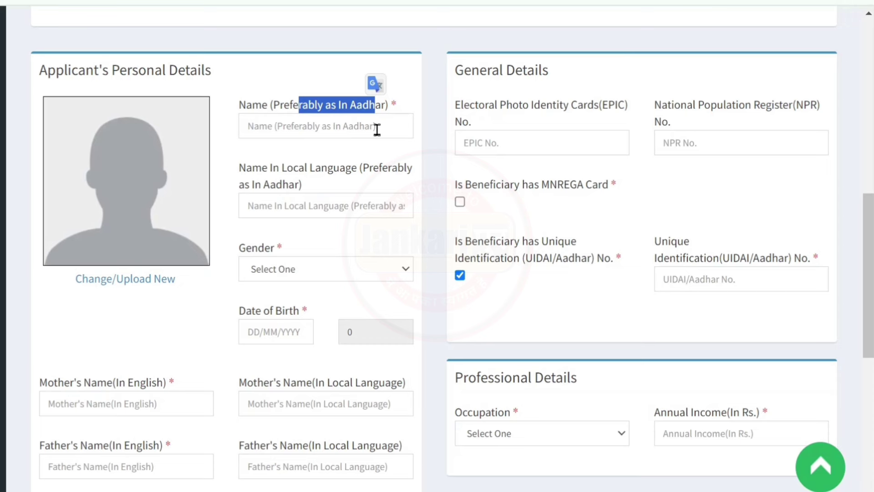
pyautogui.moveTo(245, 169); pyautogui.dragTo(327, 167)
pyautogui.click(376, 185)
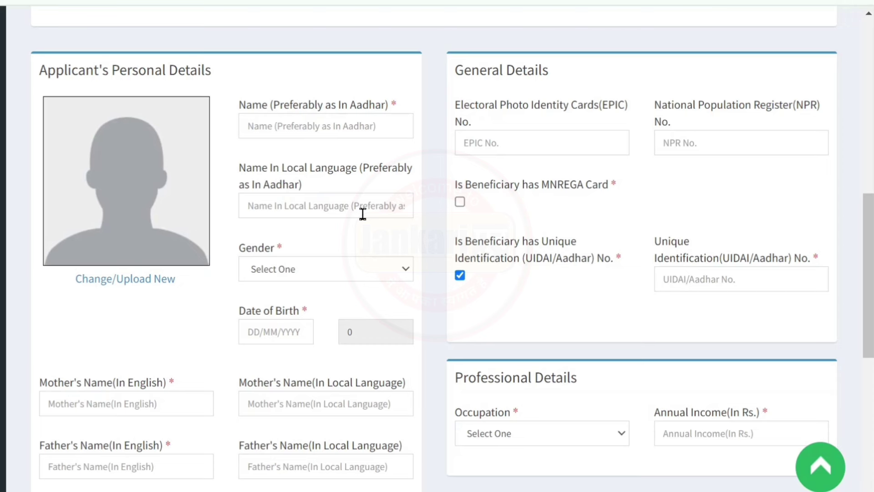
pyautogui.click(361, 269)
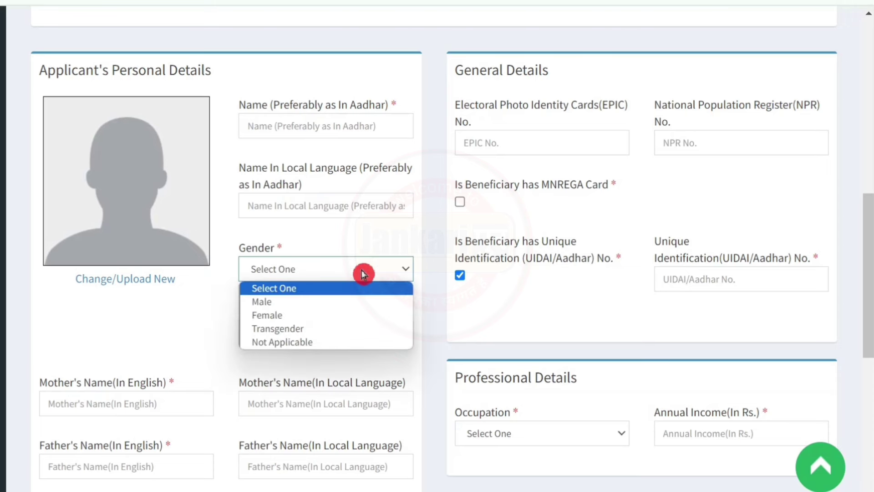
pyautogui.click(355, 310)
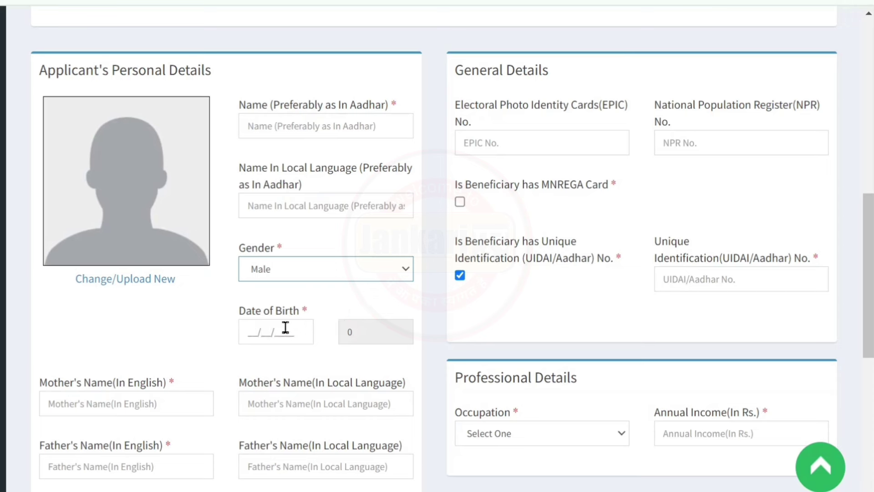
# Examine the date of birth field and the mother's and father's name fields in English and local language
pyautogui.moveTo(244, 310); pyautogui.dragTo(296, 311)
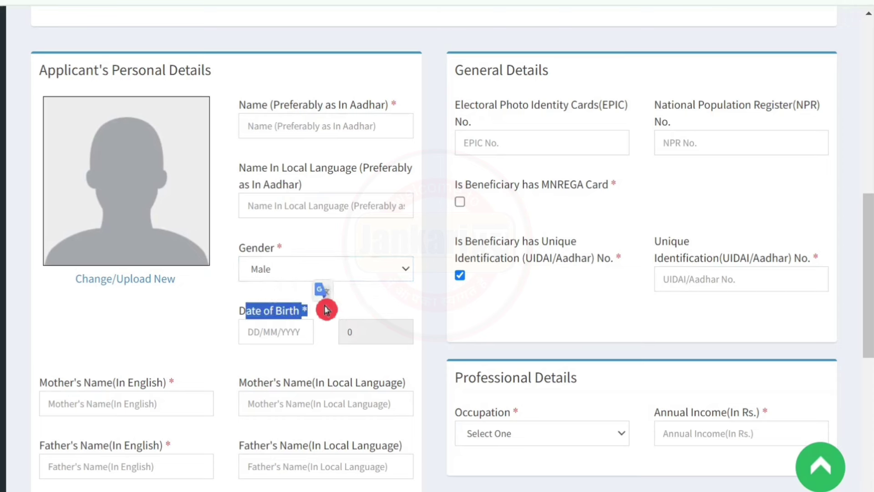
pyautogui.click(290, 330)
pyautogui.click(222, 304)
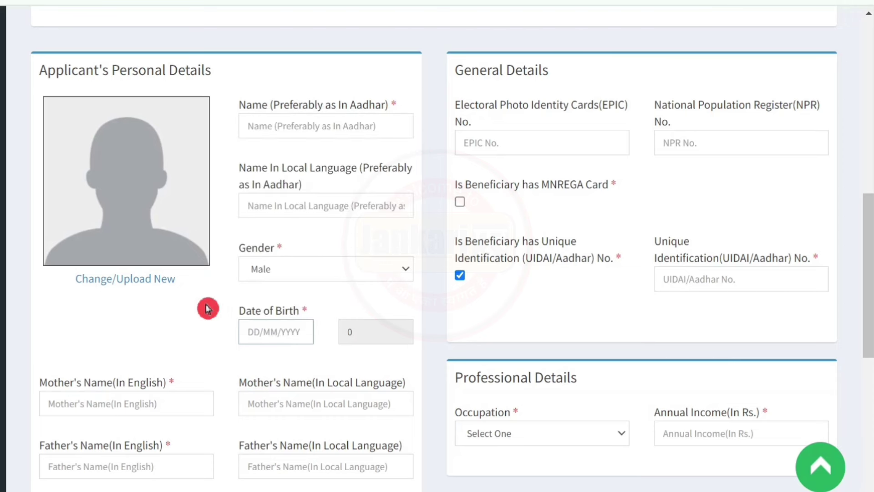
pyautogui.moveTo(47, 382); pyautogui.dragTo(106, 382)
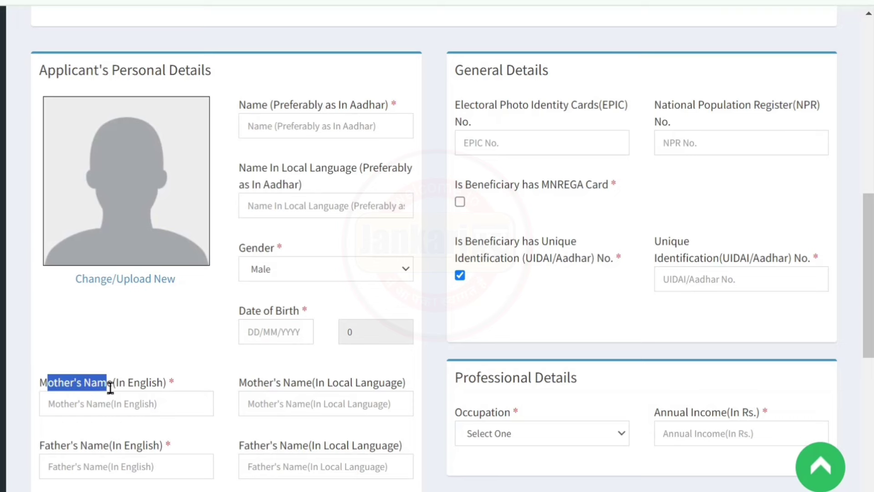
pyautogui.moveTo(290, 383); pyautogui.dragTo(358, 377)
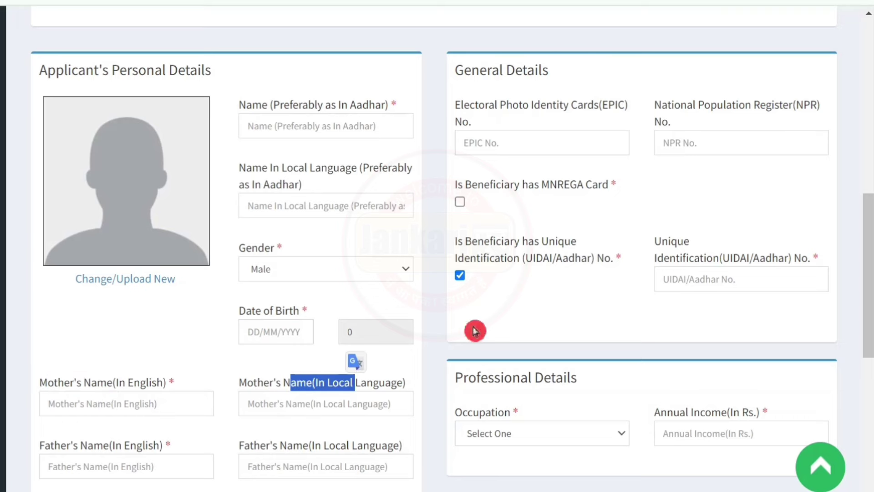
pyautogui.moveTo(870, 248); pyautogui.dragTo(870, 347)
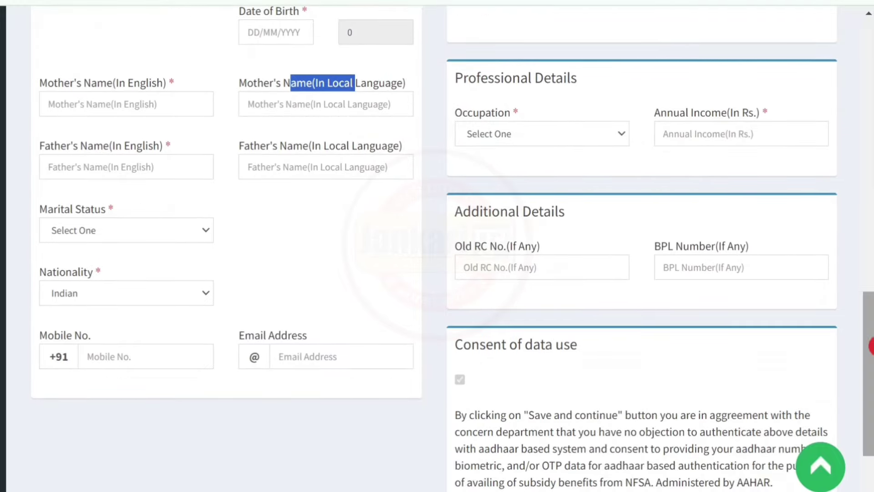
pyautogui.moveTo(94, 146); pyautogui.dragTo(159, 152)
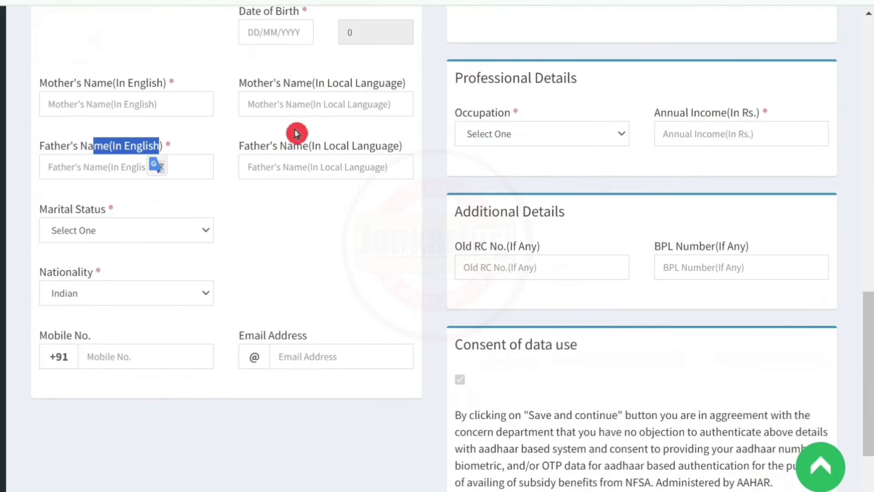
pyautogui.moveTo(288, 145); pyautogui.dragTo(394, 143)
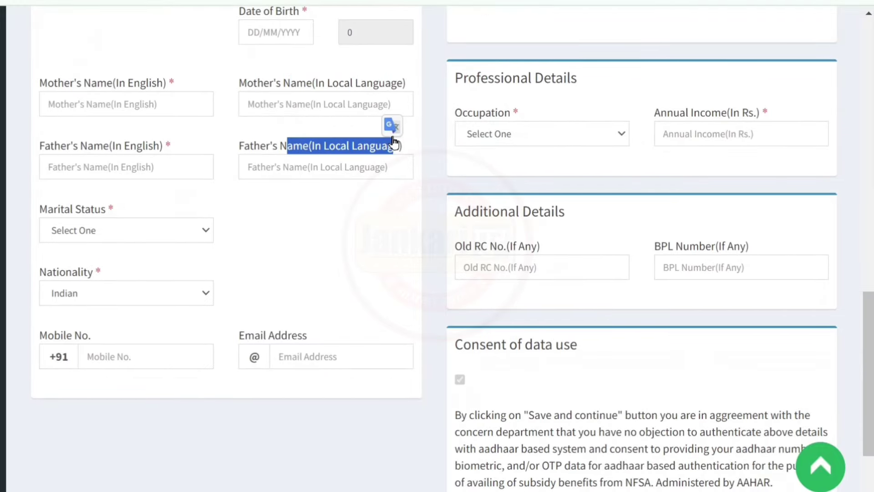
# Set the applicant's marital status to Never Married and the nationality to Indian
pyautogui.click(141, 224)
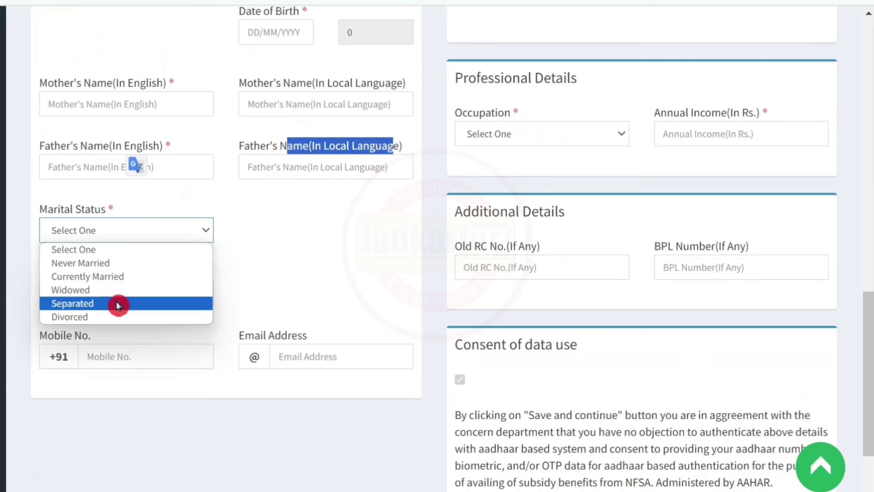
pyautogui.click(150, 263)
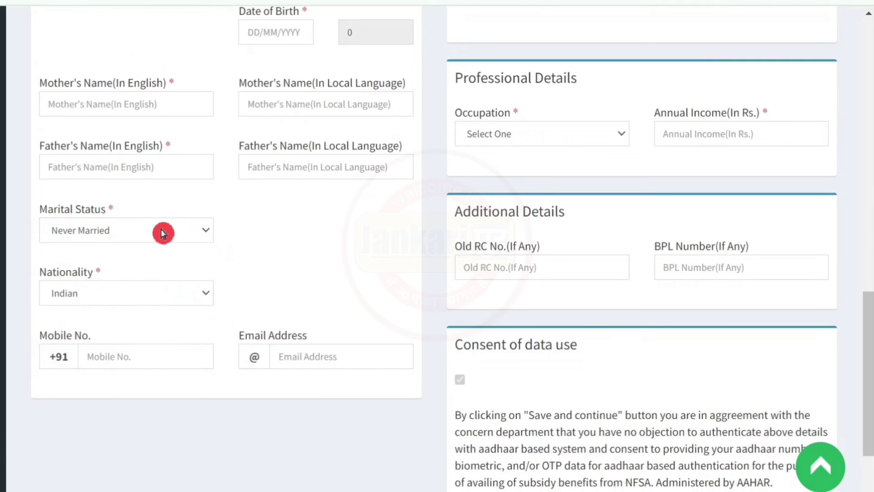
pyautogui.click(89, 296)
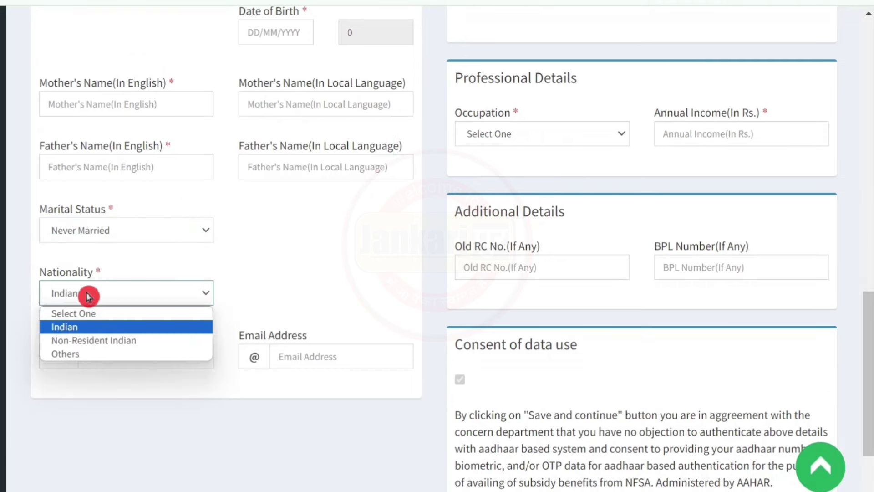
pyautogui.click(157, 333)
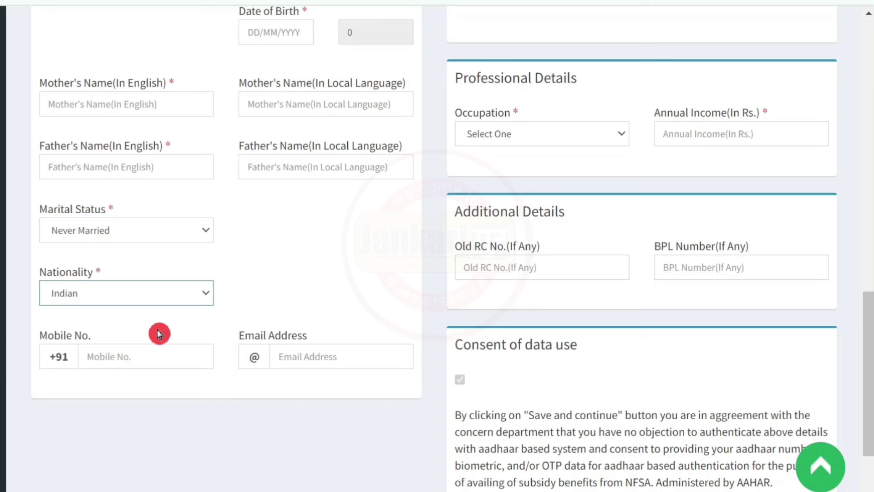
# Examine the mobile number and email address fields and the General Details section, including the MNREGA card option
pyautogui.moveTo(49, 335); pyautogui.dragTo(110, 342)
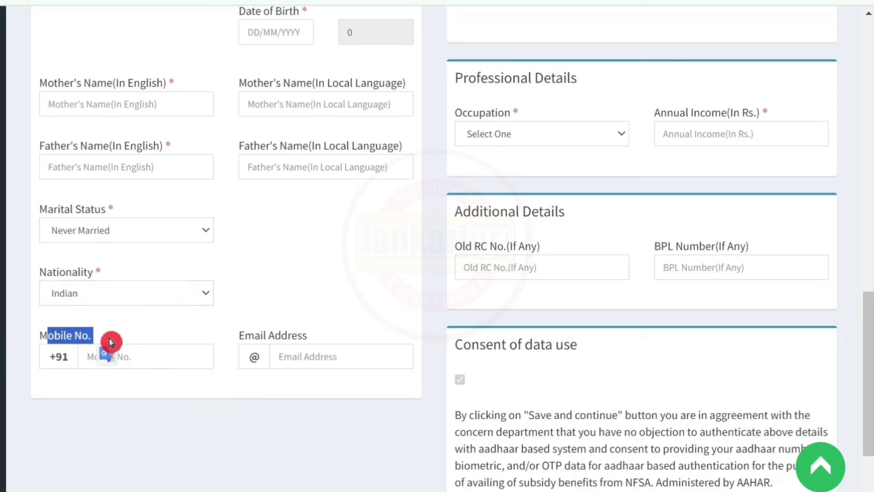
pyautogui.moveTo(240, 336); pyautogui.dragTo(299, 340)
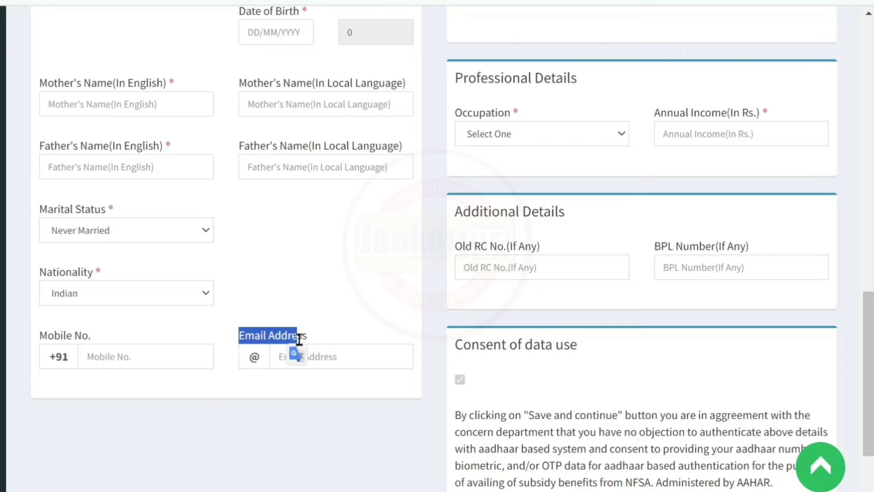
pyautogui.click(388, 272)
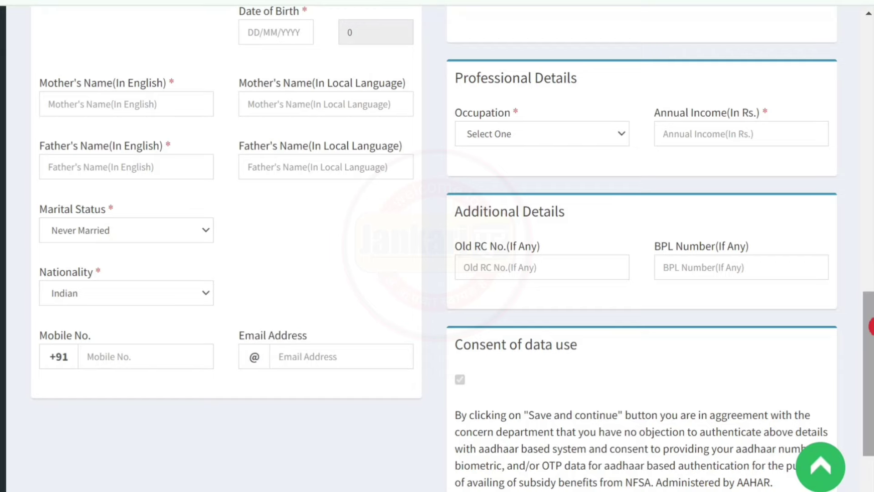
pyautogui.moveTo(870, 327); pyautogui.dragTo(870, 229)
pyautogui.moveTo(464, 69); pyautogui.dragTo(549, 70)
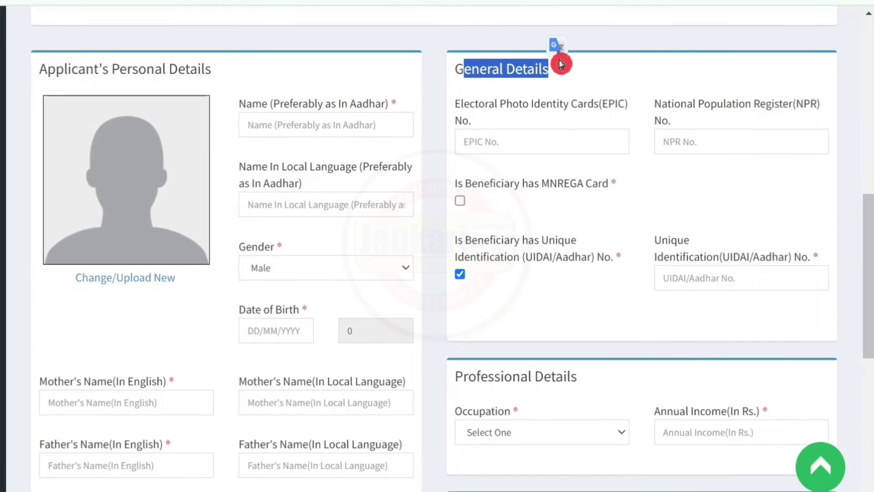
pyautogui.click(686, 75)
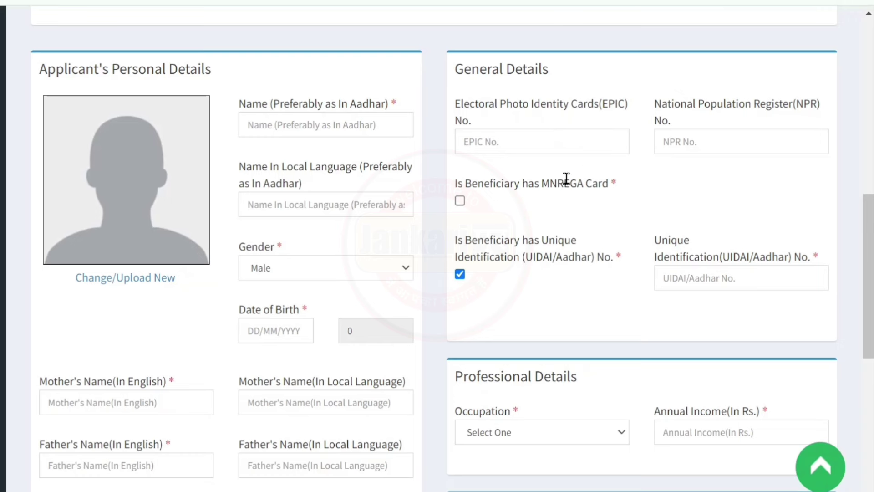
pyautogui.moveTo(514, 186); pyautogui.dragTo(598, 186)
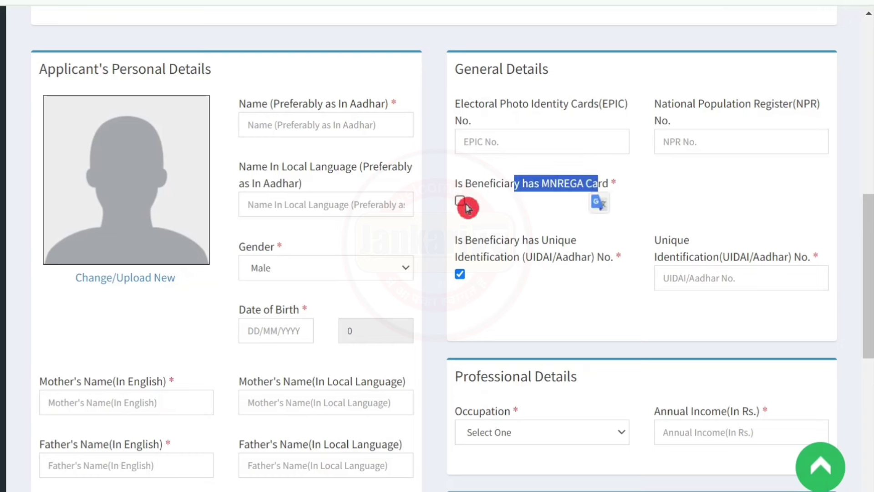
pyautogui.click(509, 205)
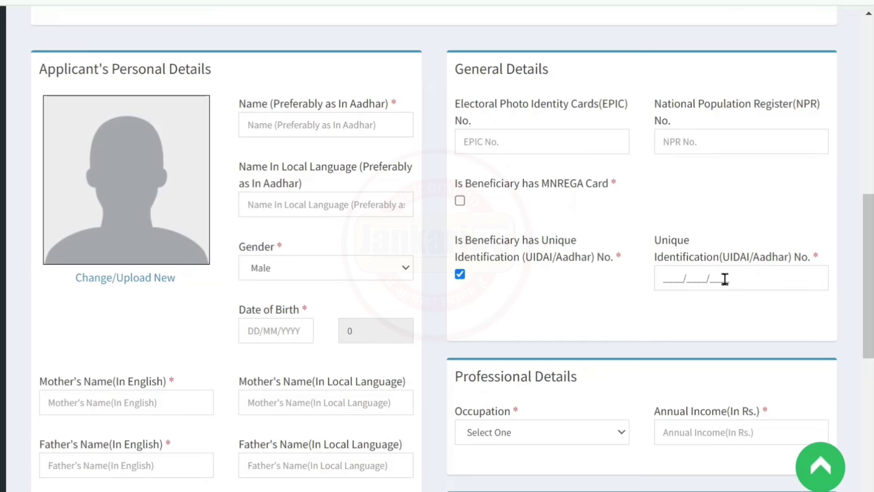
# Set the applicant's occupation to OTHER in the Professional Details section
pyautogui.scroll(-7, 586, 339)
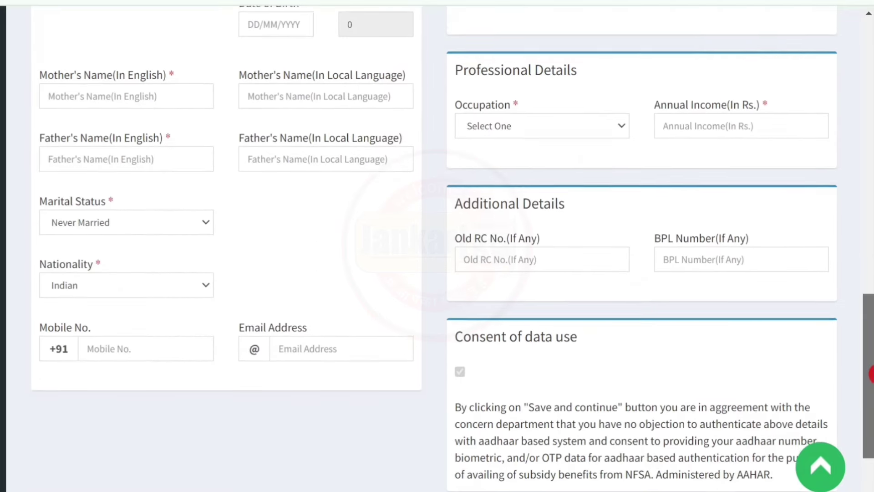
pyautogui.click(586, 340)
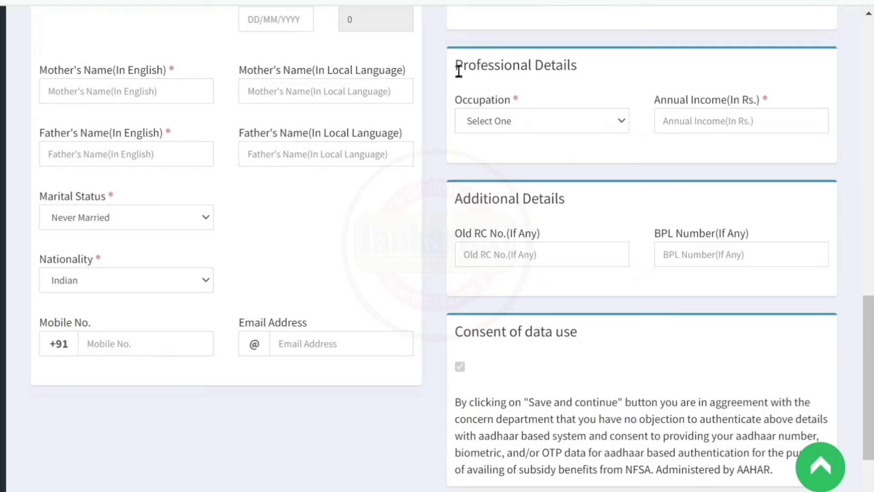
pyautogui.moveTo(458, 65); pyautogui.dragTo(651, 83)
pyautogui.moveTo(599, 127)
pyautogui.mouseDown()
pyautogui.moveTo(566, 237)
pyautogui.moveTo(570, 346)
pyautogui.moveTo(583, 260)
pyautogui.mouseUp()
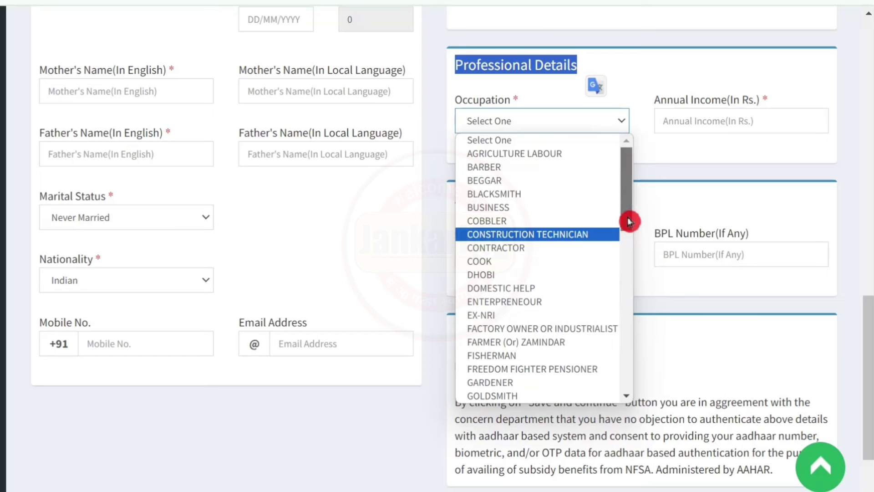
pyautogui.moveTo(628, 218); pyautogui.dragTo(628, 323)
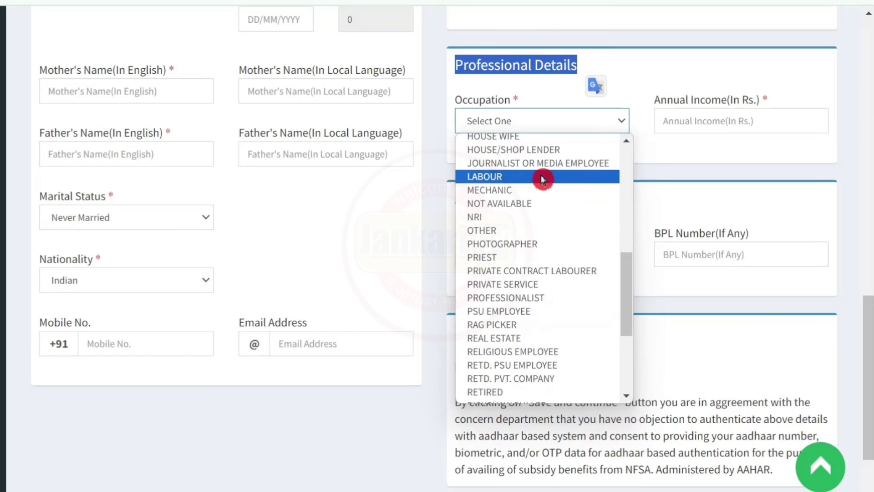
pyautogui.click(531, 231)
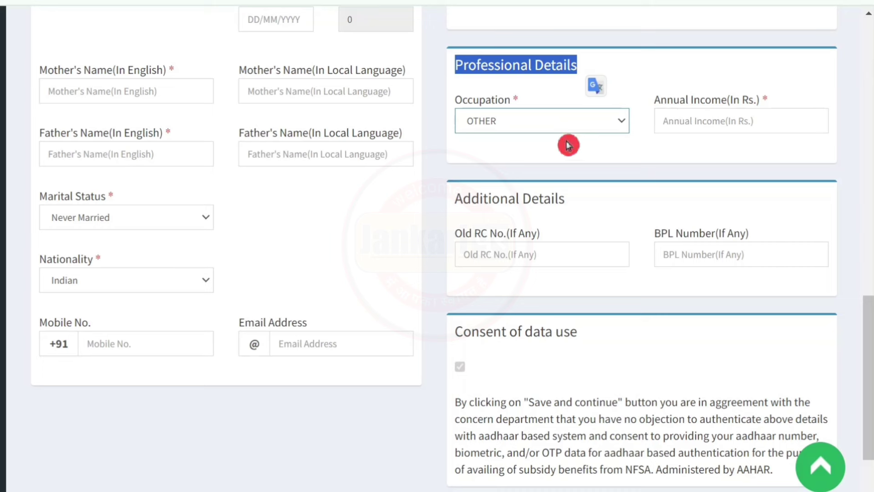
# Go over the Annual Income field and the consent text, and save the general details to continue to the address details
pyautogui.moveTo(661, 102); pyautogui.dragTo(741, 103)
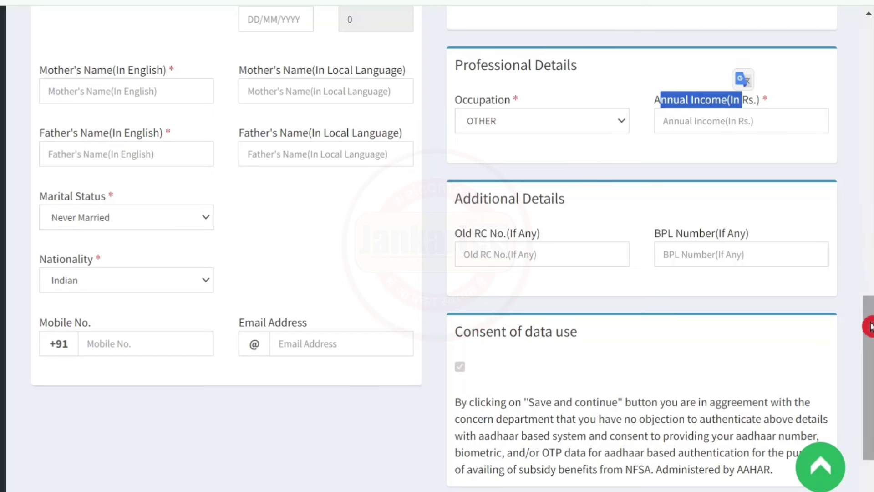
pyautogui.moveTo(870, 362); pyautogui.dragTo(870, 397)
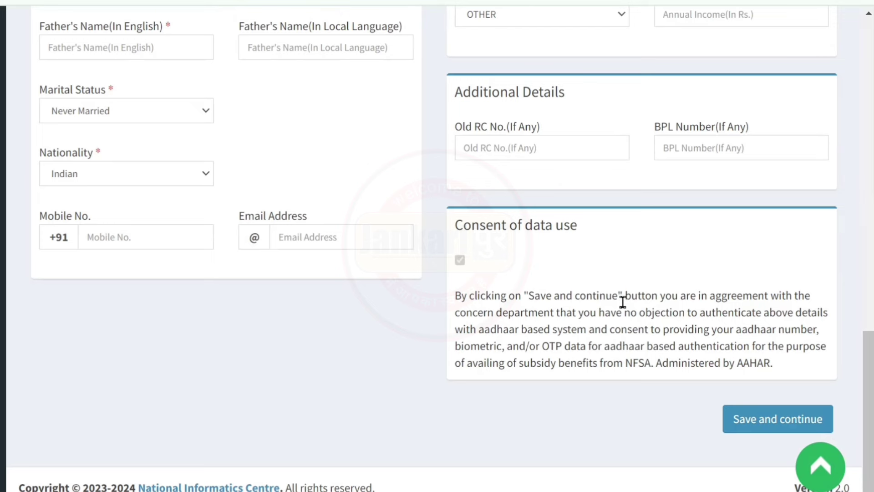
pyautogui.click(755, 424)
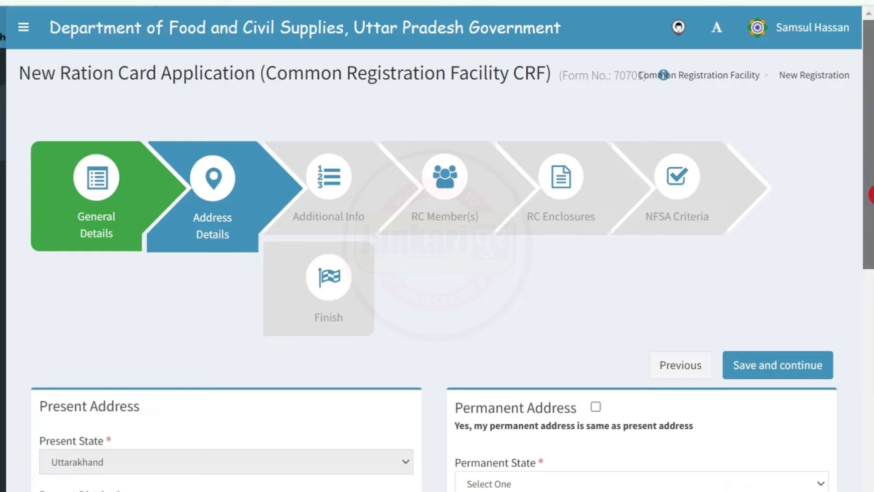
# Set the present address district to CHAMPAWAT, the tahsil to Lohaghat and the village/town to Bairaorn
pyautogui.moveTo(869, 253); pyautogui.dragTo(869, 364)
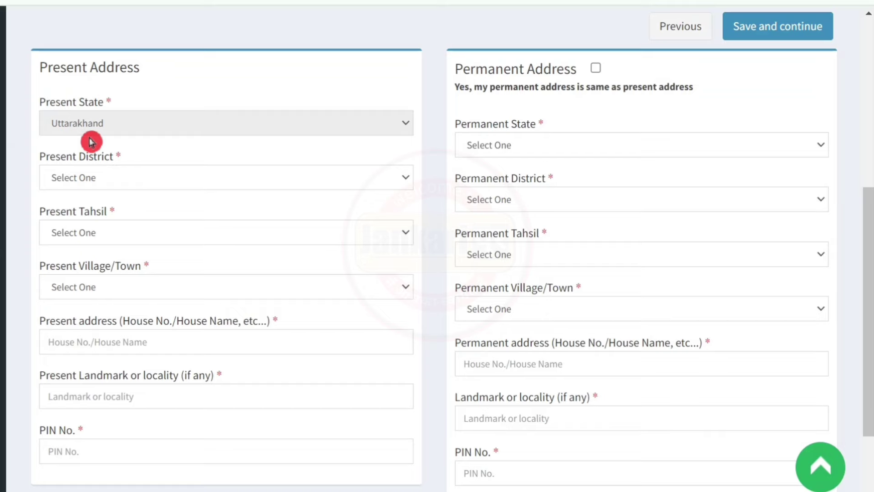
pyautogui.click(158, 177)
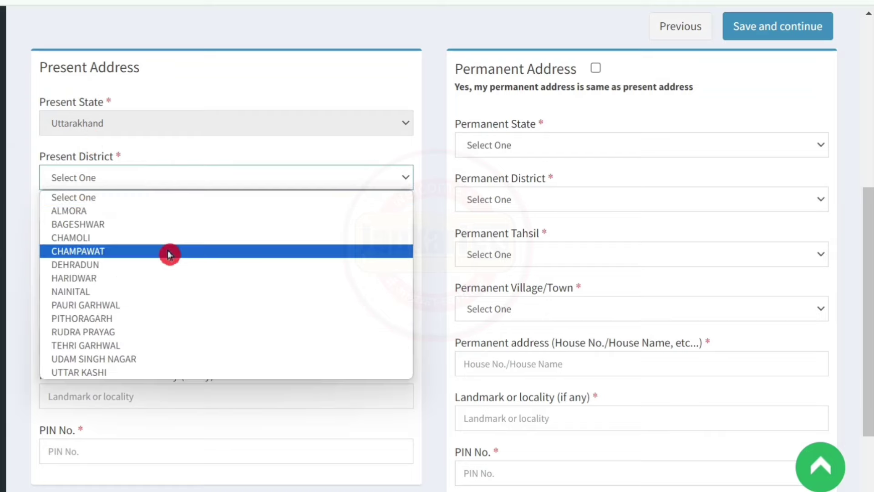
pyautogui.click(167, 253)
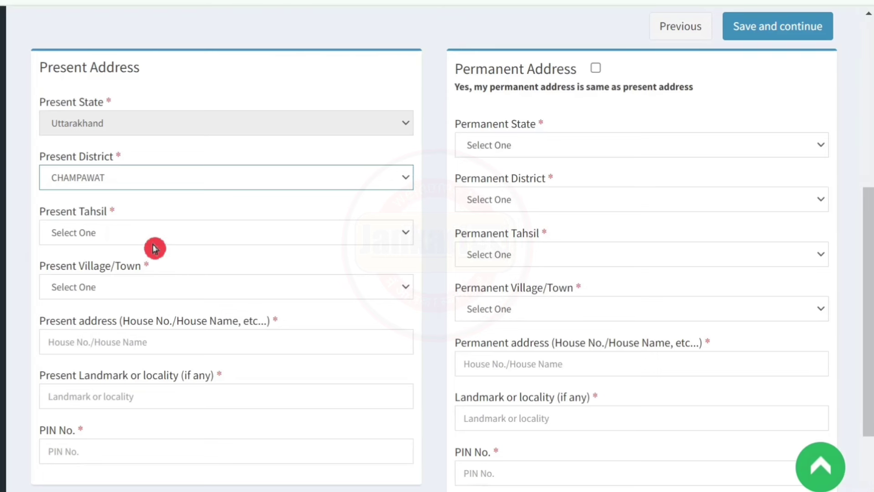
pyautogui.click(152, 244)
pyautogui.click(153, 295)
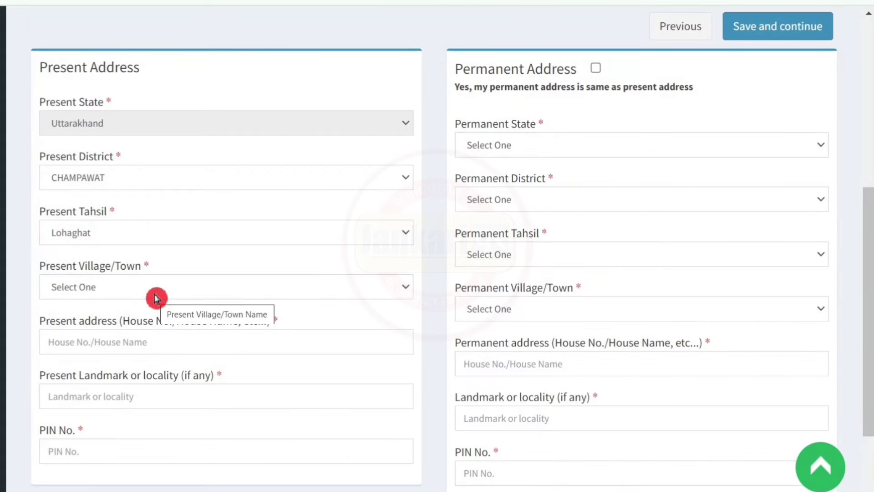
pyautogui.click(157, 296)
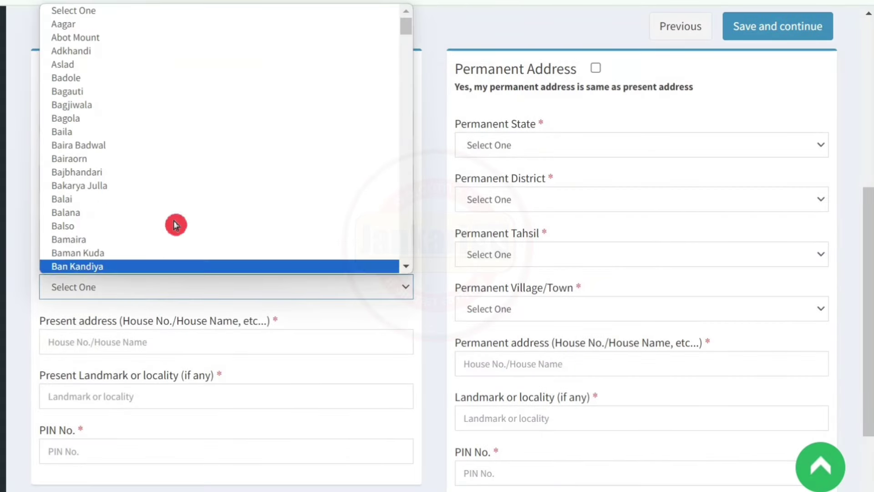
pyautogui.click(189, 161)
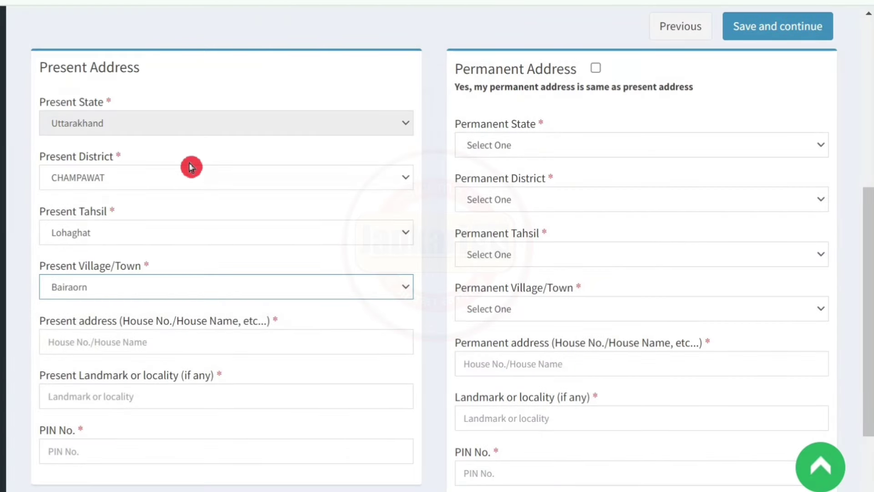
# Examine the present address, landmark and PIN number fields and the Permanent Address section
pyautogui.moveTo(40, 321); pyautogui.dragTo(260, 336)
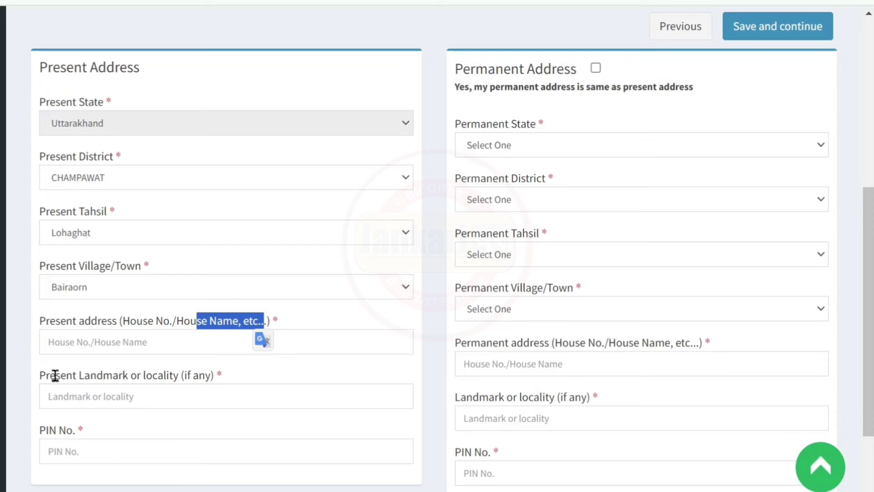
pyautogui.moveTo(55, 376); pyautogui.dragTo(143, 377)
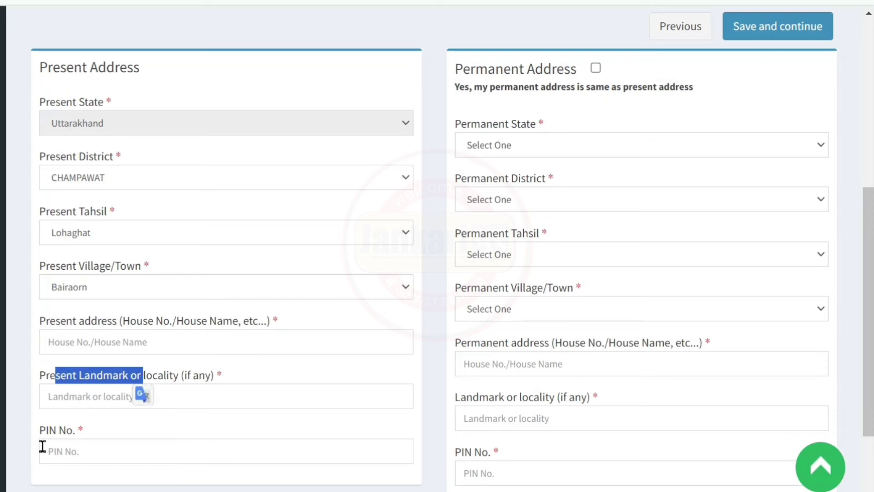
pyautogui.moveTo(43, 430); pyautogui.dragTo(111, 449)
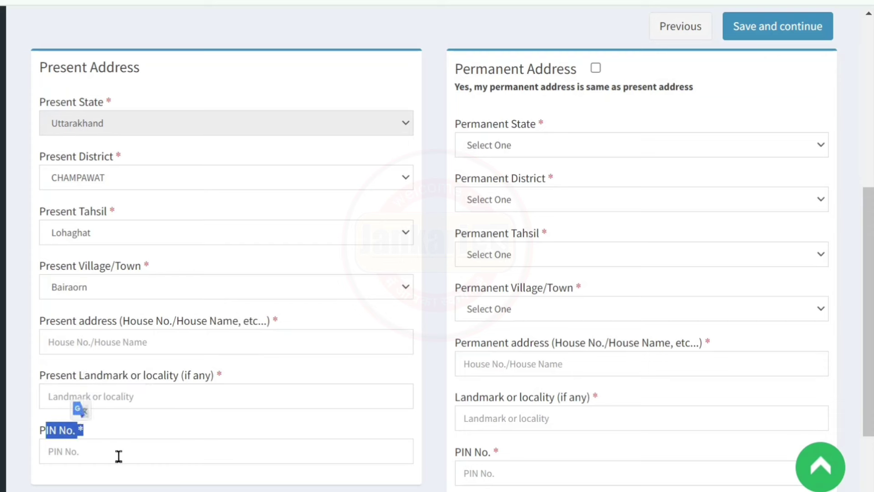
pyautogui.moveTo(87, 69); pyautogui.dragTo(139, 69)
pyautogui.moveTo(456, 69); pyautogui.dragTo(611, 72)
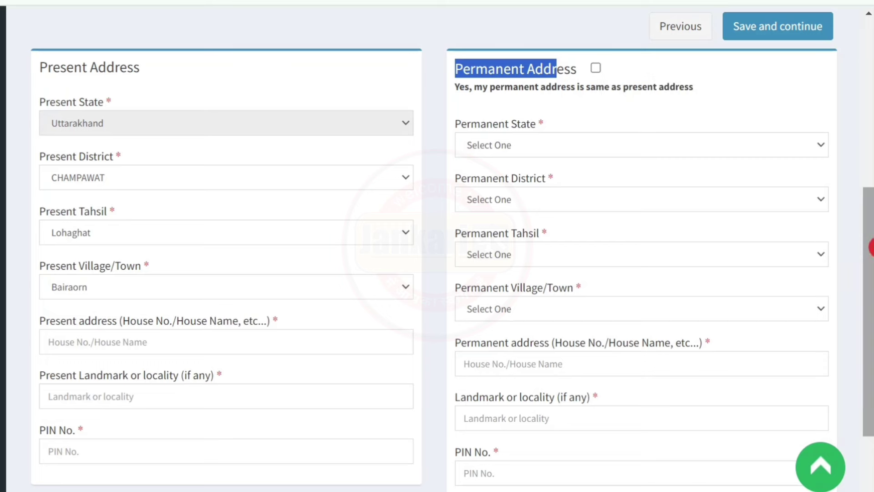
# Save the address details and continue to the additional information form
pyautogui.moveTo(868, 247); pyautogui.dragTo(870, 325)
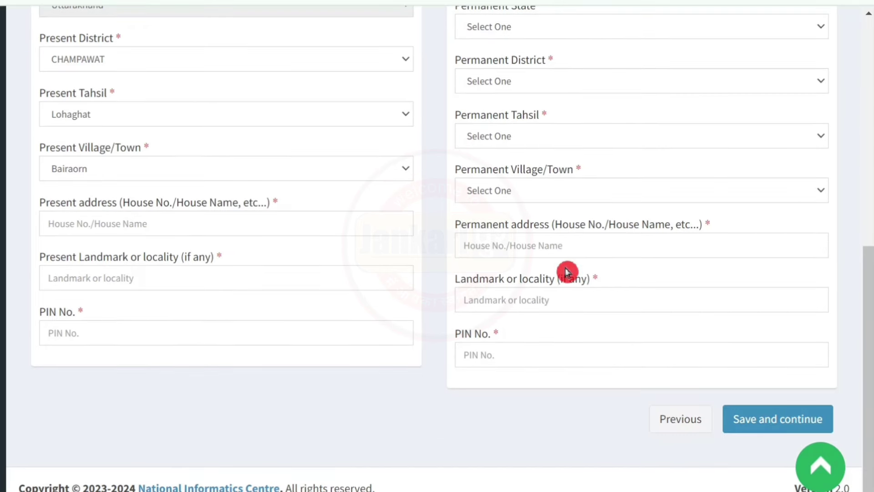
pyautogui.click(798, 428)
pyautogui.moveTo(870, 175); pyautogui.dragTo(870, 270)
# Set the caste category to GENERAL and the house type to No home in Other Details
pyautogui.click(40, 50)
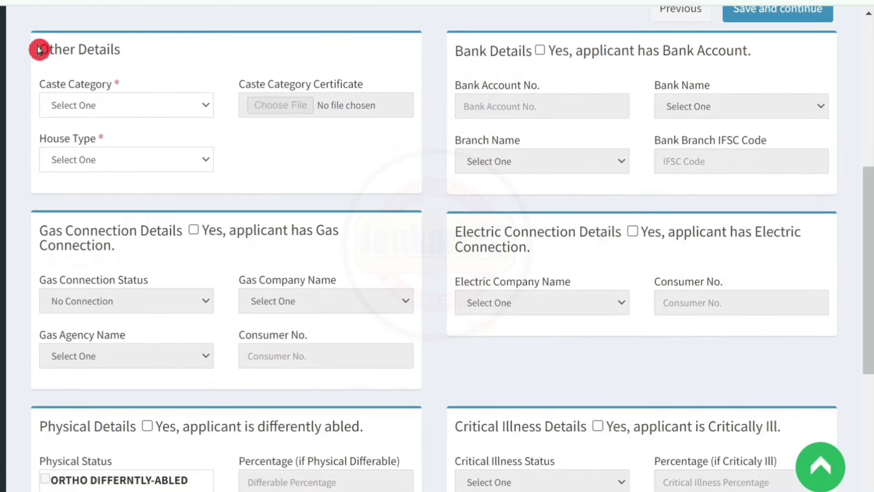
pyautogui.moveTo(44, 45); pyautogui.dragTo(121, 48)
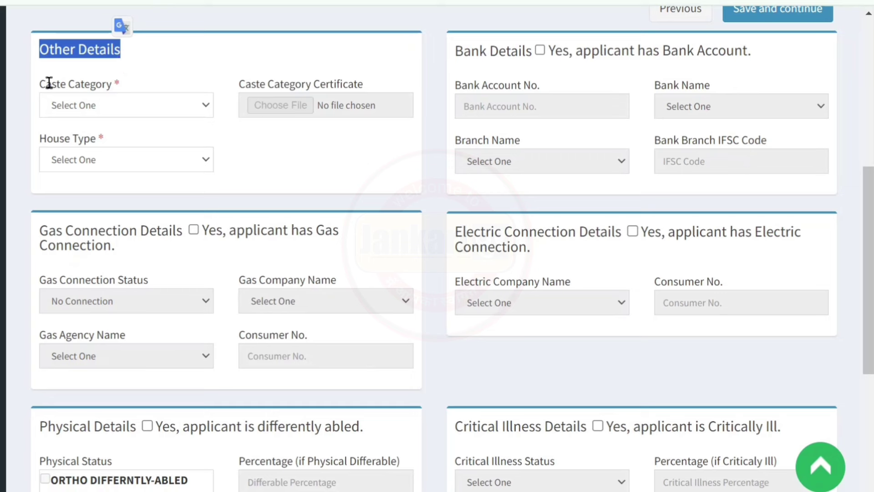
pyautogui.click(81, 84)
pyautogui.tripleClick(82, 84)
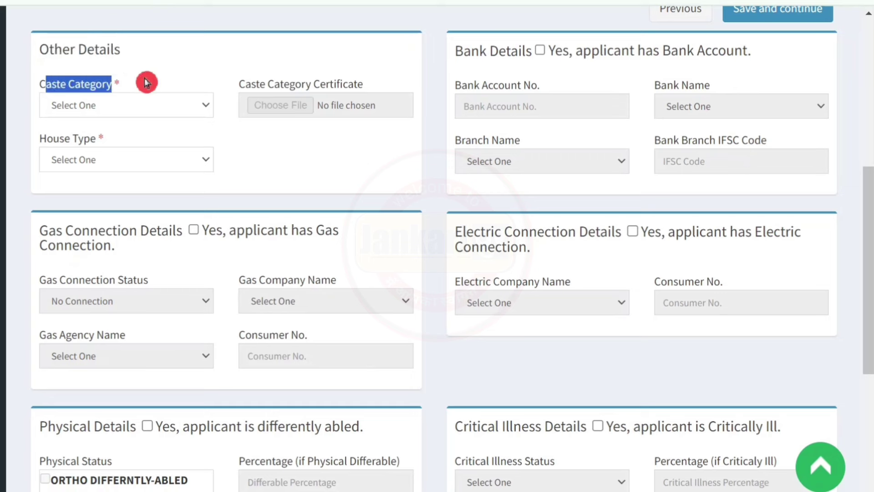
pyautogui.click(165, 112)
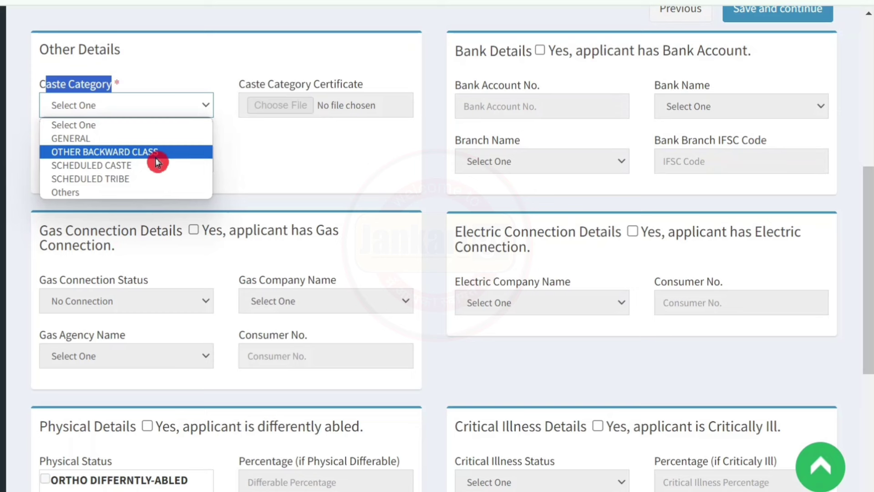
pyautogui.click(158, 144)
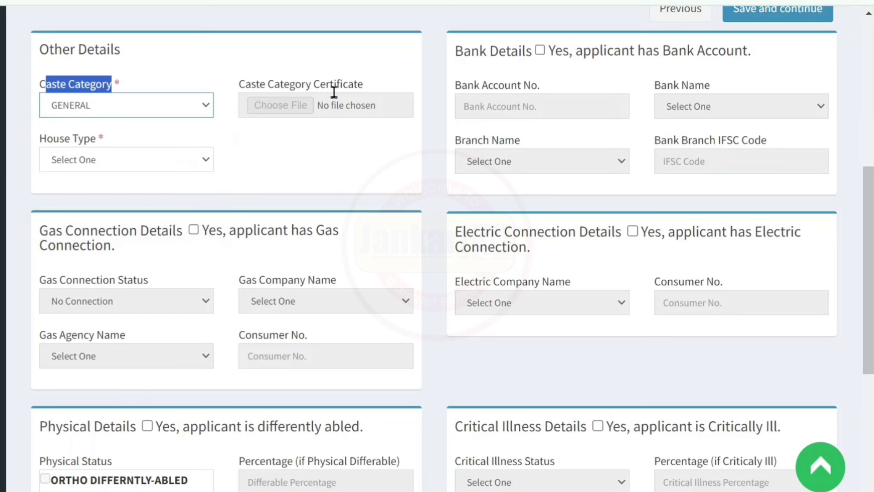
pyautogui.click(205, 104)
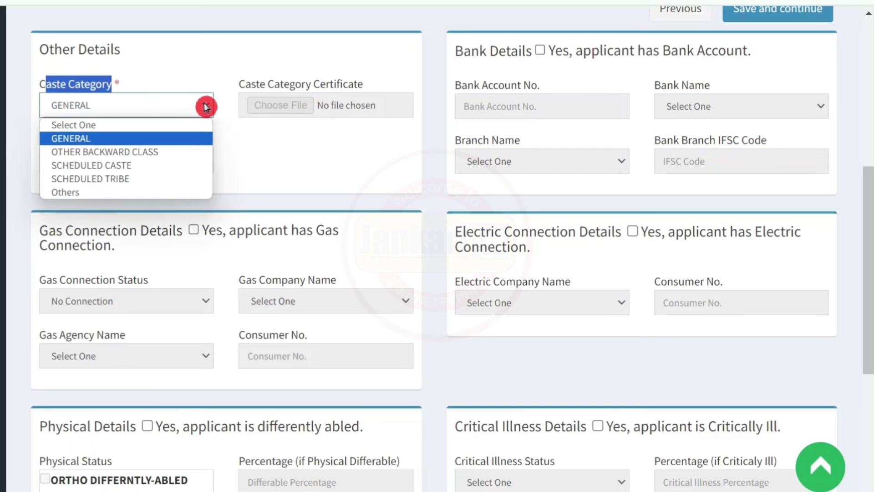
pyautogui.click(114, 138)
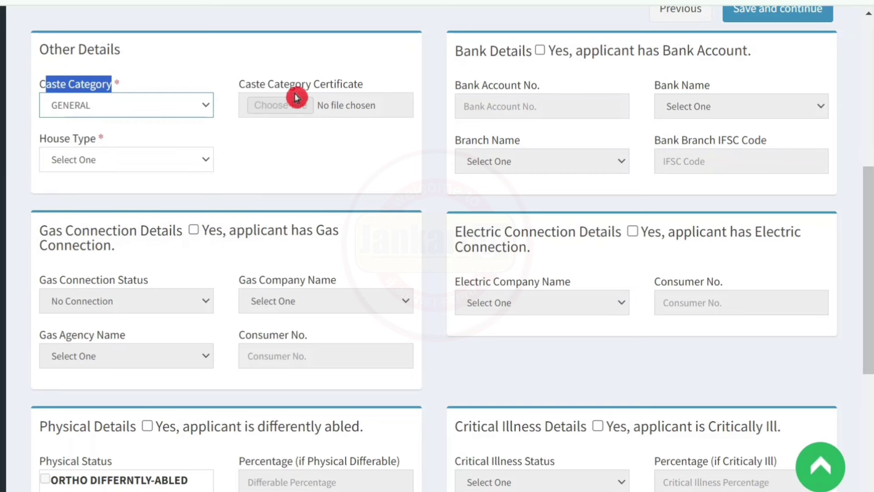
pyautogui.click(127, 165)
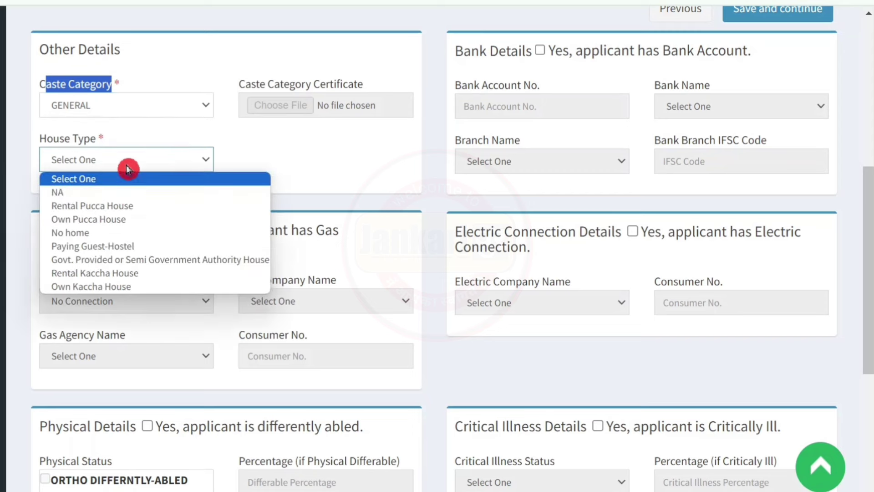
pyautogui.click(165, 238)
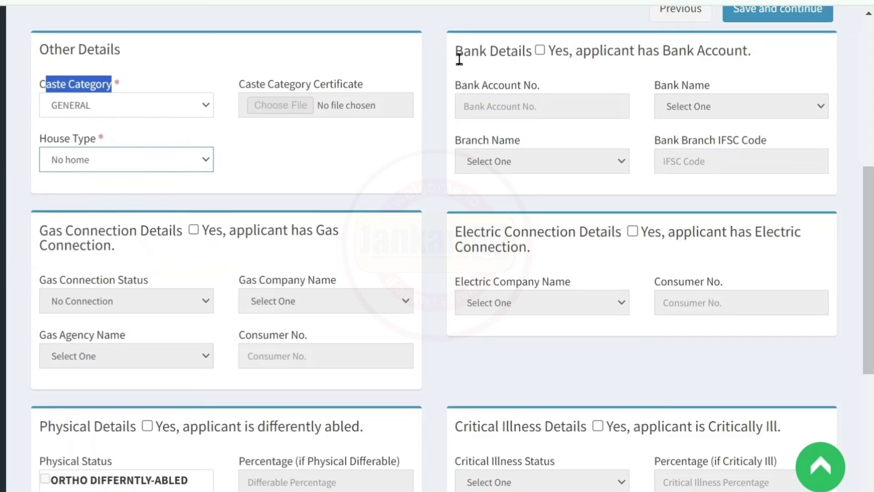
# Examine the Bank Details and Gas Connection Details sections
pyautogui.moveTo(456, 51); pyautogui.dragTo(673, 50)
pyautogui.click(781, 64)
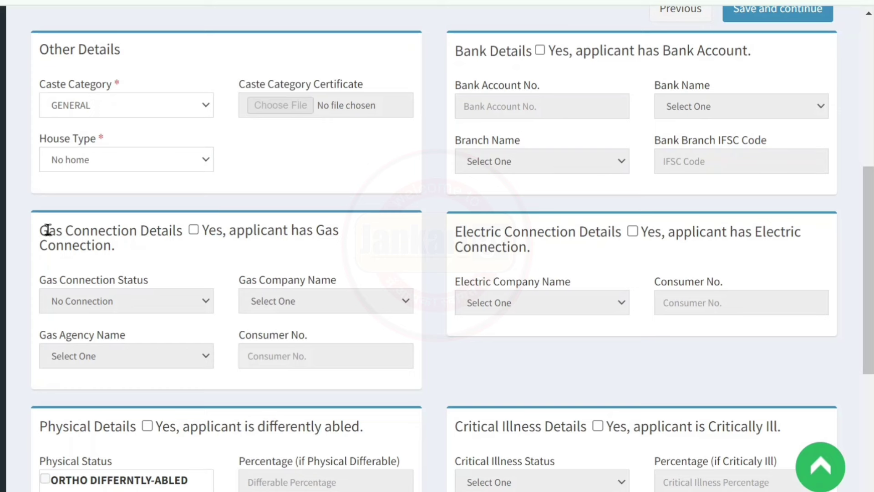
pyautogui.moveTo(48, 229); pyautogui.dragTo(150, 233)
pyautogui.click(177, 257)
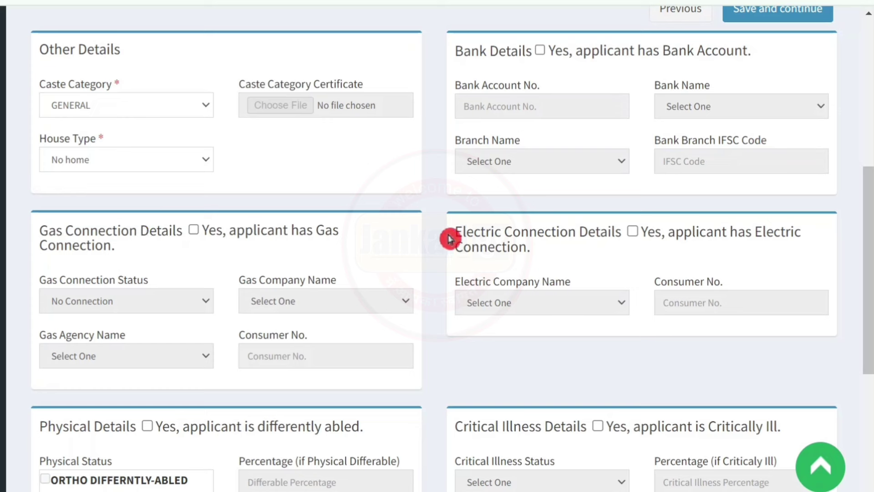
# Mark the applicant as having an electric connection to view the required fields, and clear that option again
pyautogui.moveTo(450, 238); pyautogui.dragTo(523, 234)
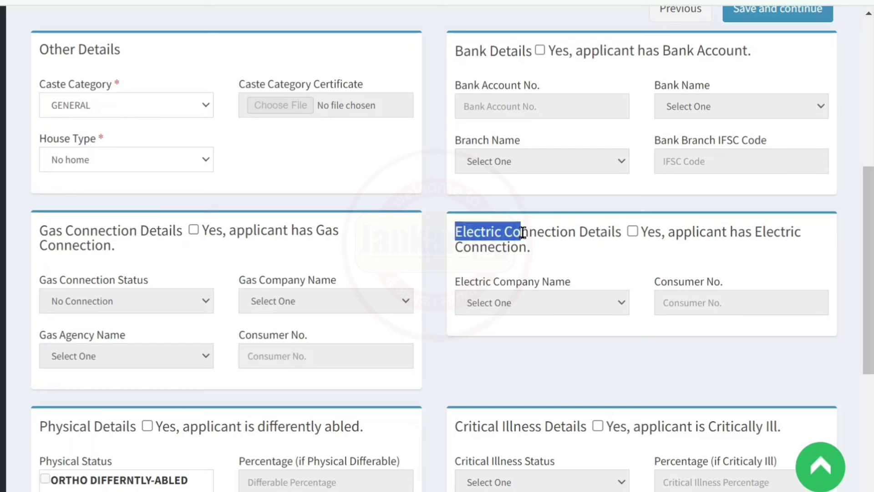
pyautogui.click(632, 242)
pyautogui.click(636, 233)
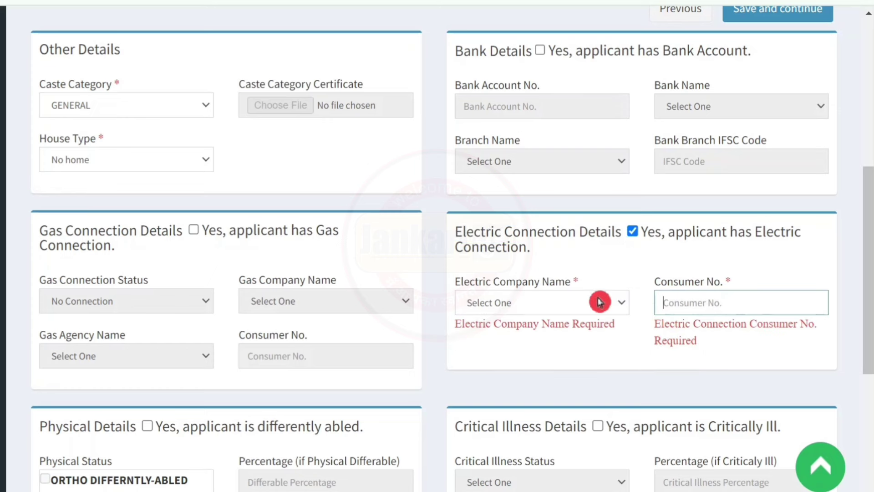
pyautogui.click(634, 235)
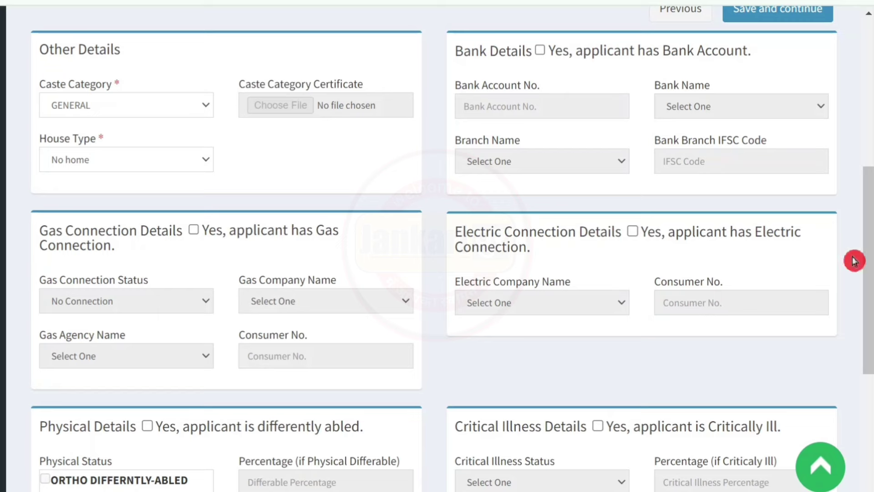
# Review the Physical Details and Critical Illness Details sections, and save the additional information to continue to the ration card members stage
pyautogui.moveTo(870, 273); pyautogui.dragTo(870, 382)
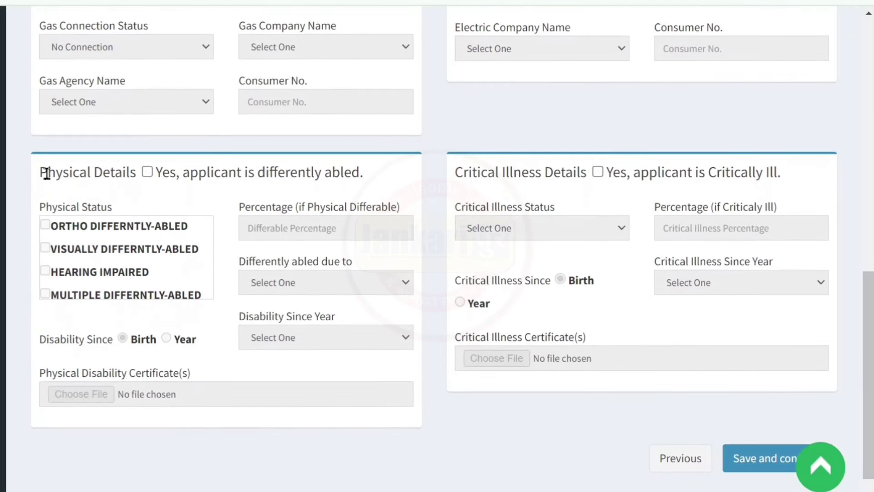
pyautogui.moveTo(47, 173); pyautogui.dragTo(249, 186)
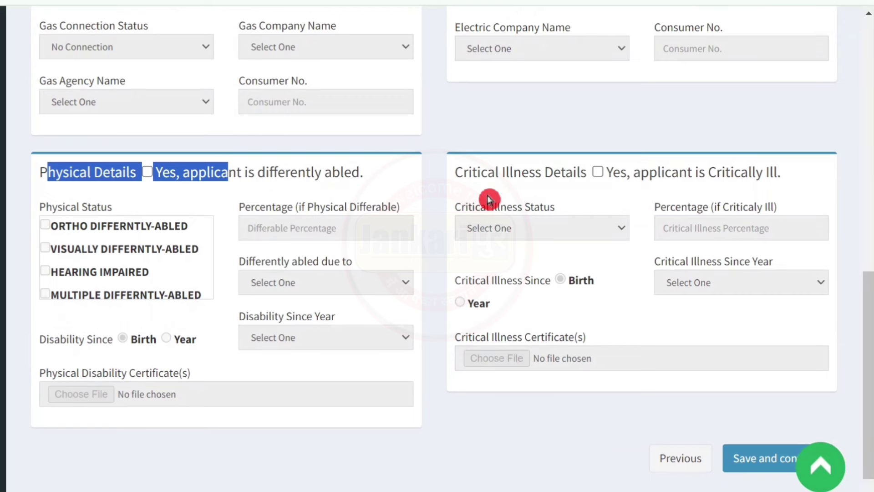
pyautogui.moveTo(468, 178); pyautogui.dragTo(606, 180)
pyautogui.click(633, 266)
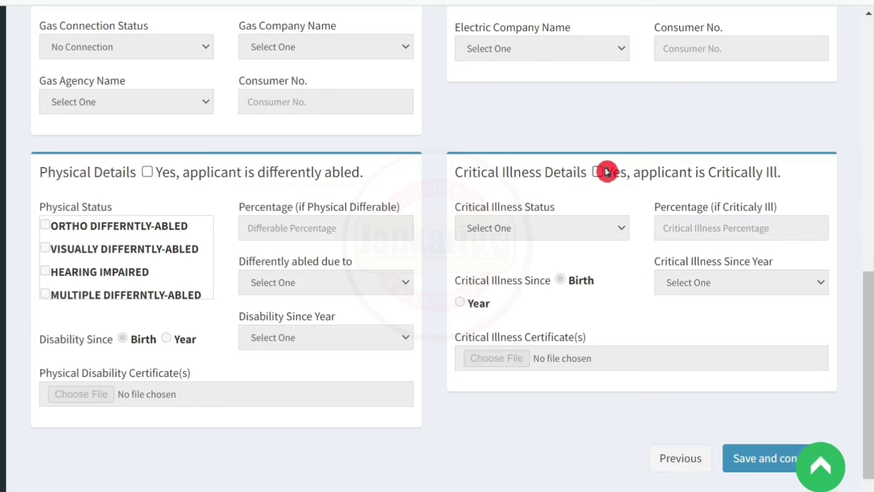
pyautogui.scroll(-1, 761, 296)
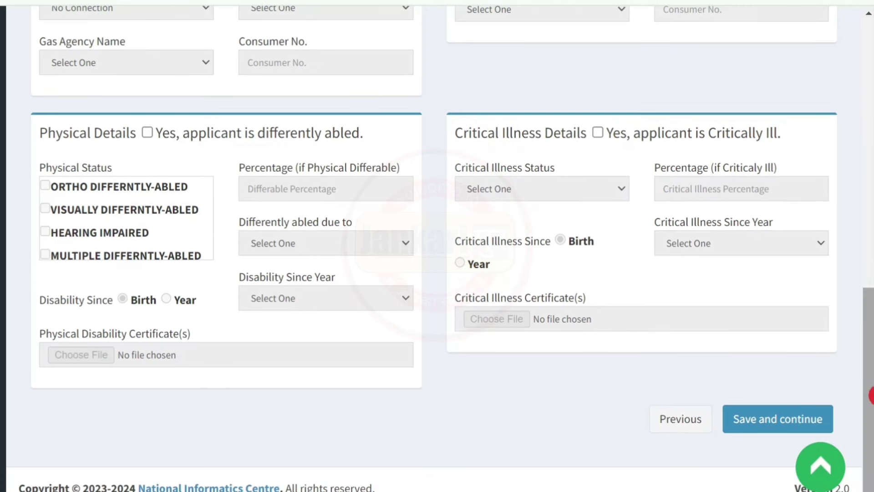
pyautogui.click(767, 431)
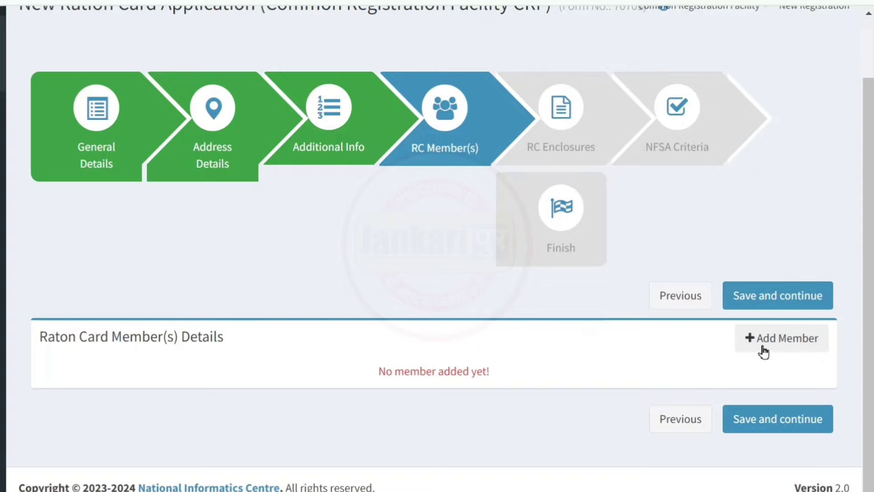
# Open the form for adding a ration card member and examine its personal, general, professional and additional detail fields
pyautogui.click(791, 337)
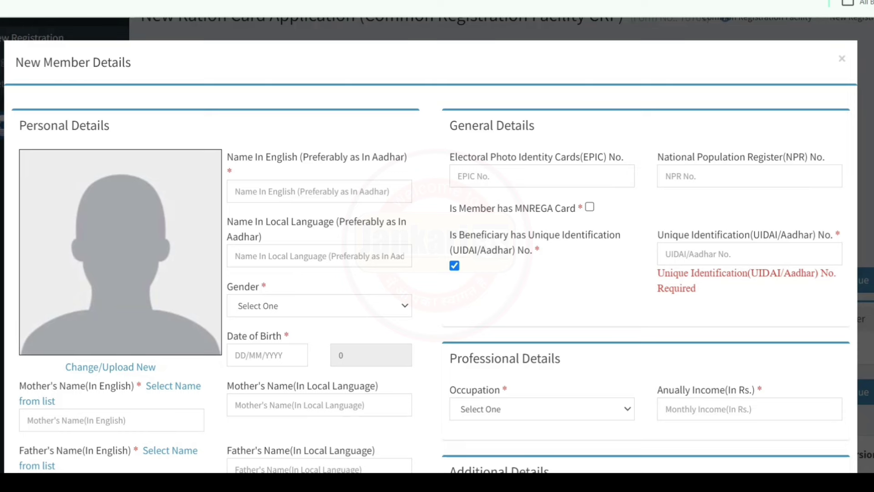
pyautogui.scroll(-3, 431, 255)
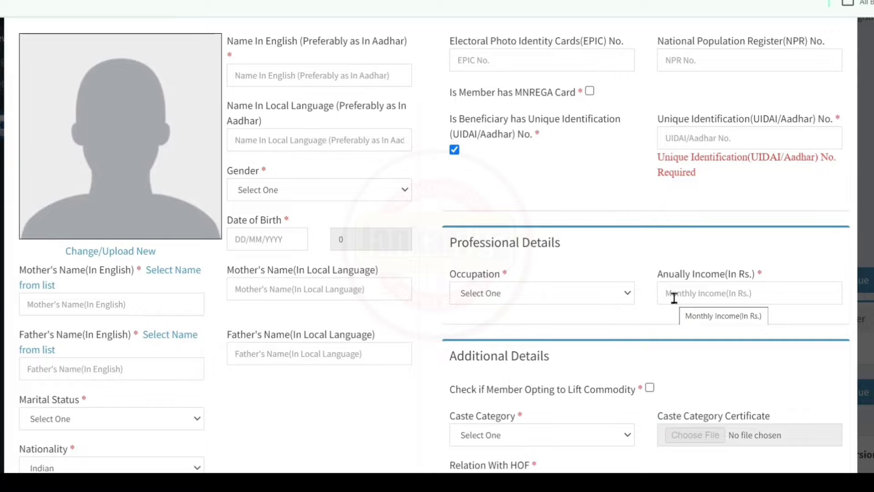
pyautogui.scroll(-20, 430, 246)
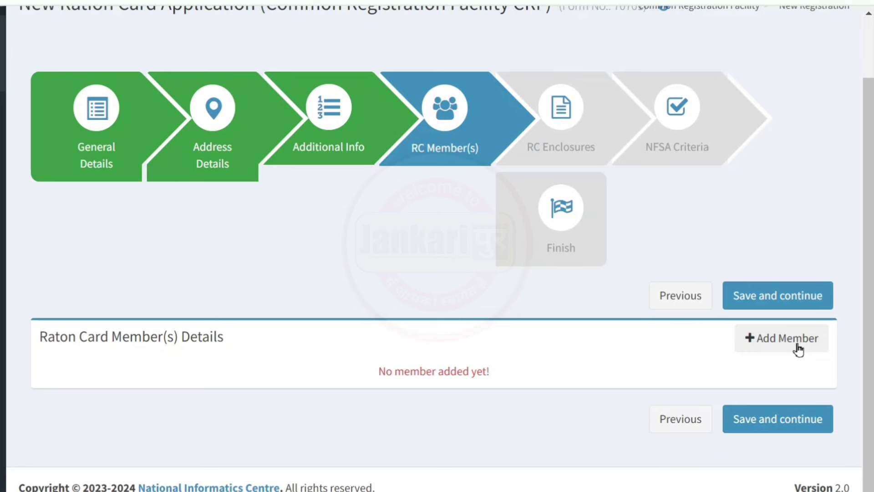
# Save the ration card members stage and continue to the RC Enclosures page
pyautogui.click(759, 432)
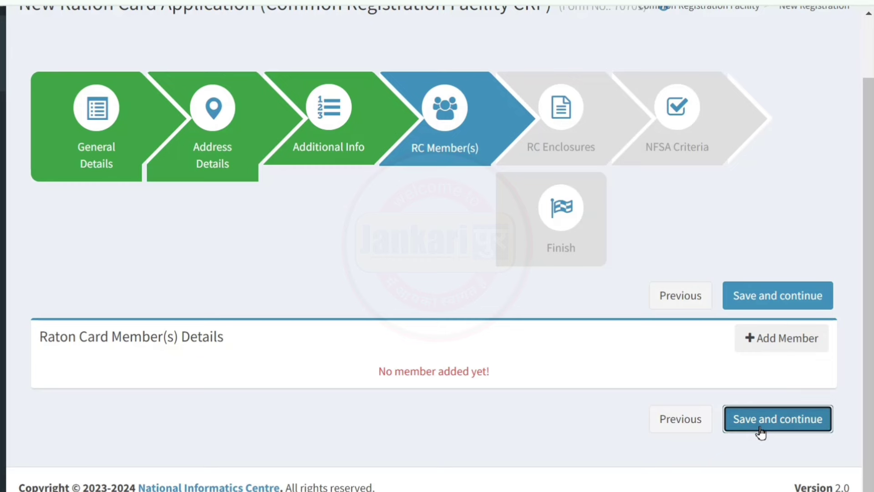
pyautogui.click(434, 95)
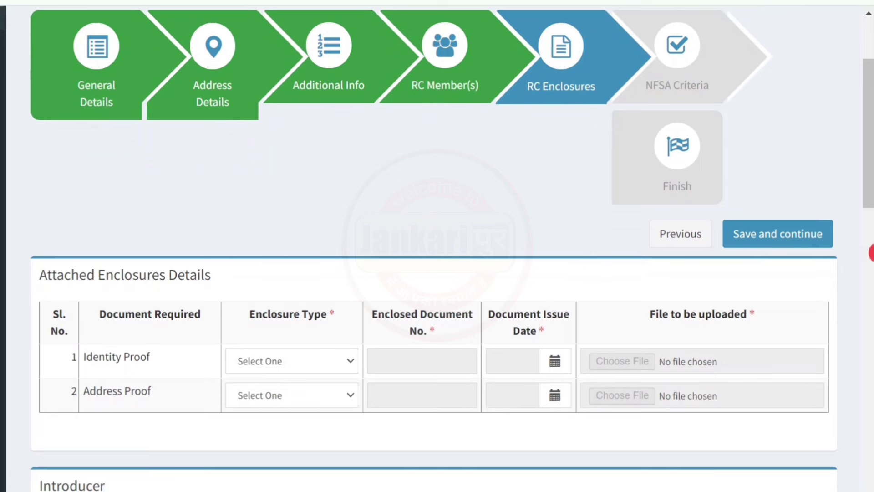
pyautogui.moveTo(870, 185); pyautogui.dragTo(870, 237)
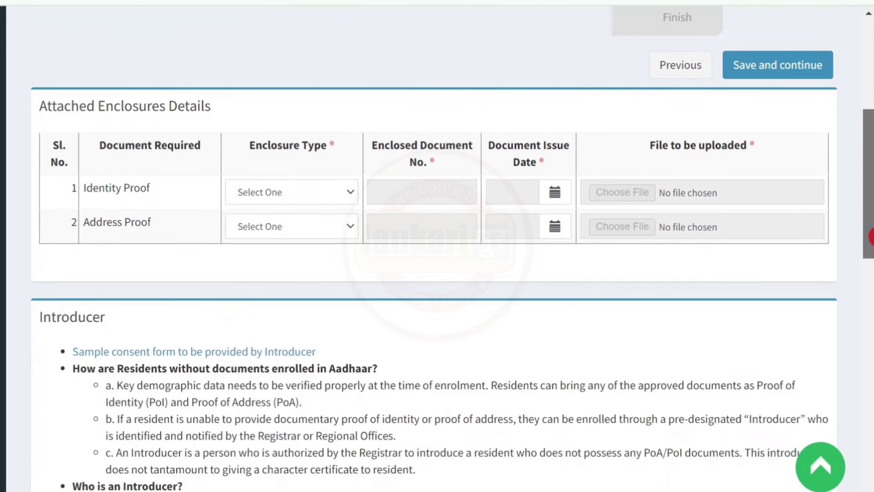
pyautogui.moveTo(870, 237); pyautogui.dragTo(867, 191)
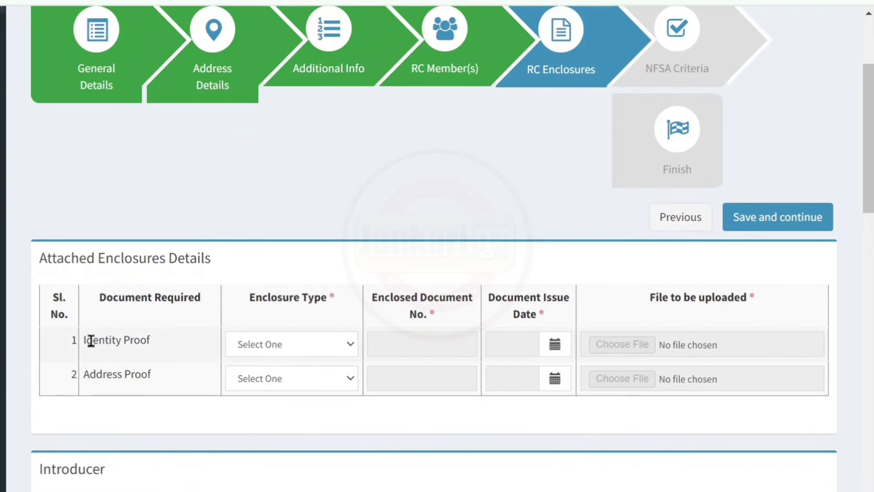
# Set the enclosure type for the Identity Proof to Aadhaar Card in Attached Enclosures Details
pyautogui.moveTo(88, 339); pyautogui.dragTo(151, 343)
pyautogui.moveTo(86, 376); pyautogui.dragTo(153, 374)
pyautogui.click(209, 345)
pyautogui.click(316, 354)
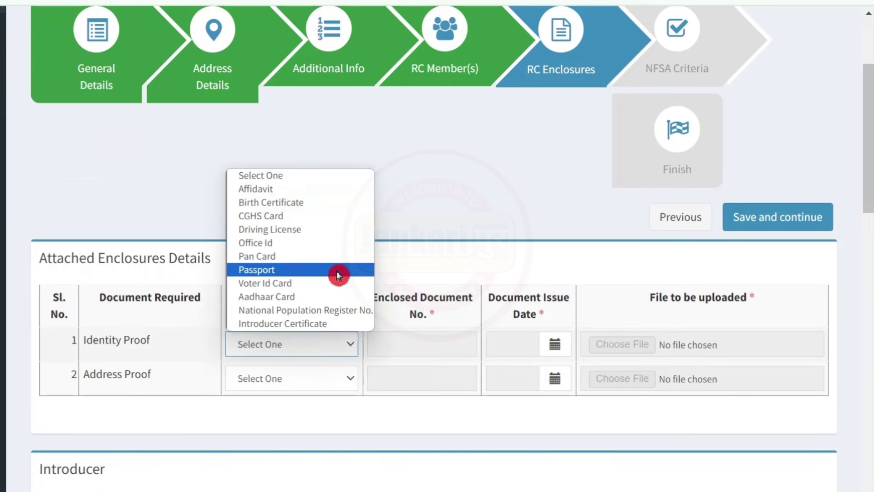
pyautogui.click(442, 209)
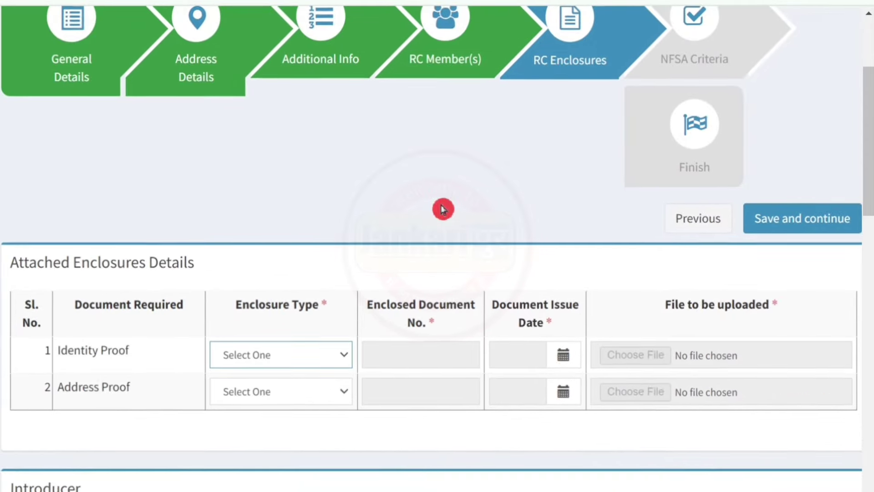
pyautogui.click(308, 365)
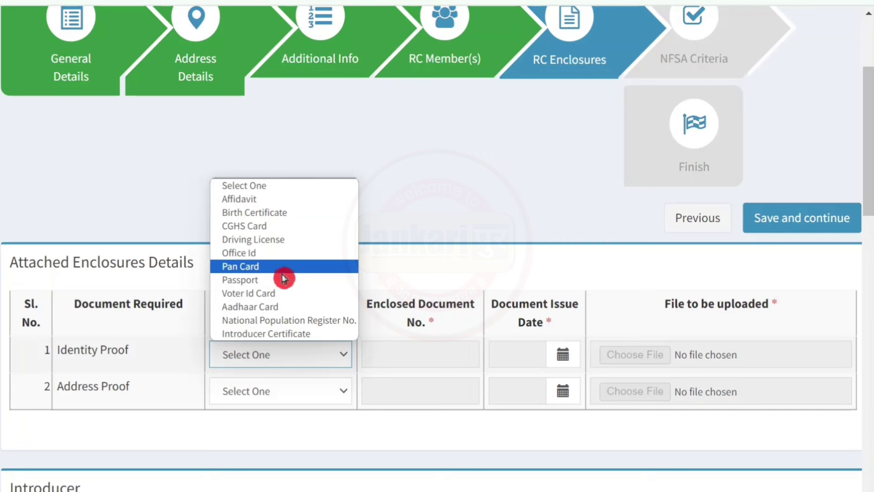
pyautogui.click(285, 306)
pyautogui.click(293, 358)
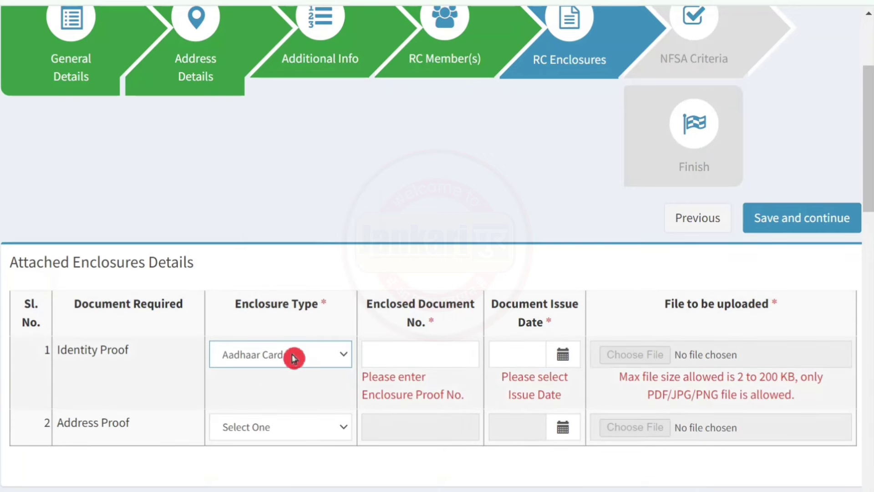
# Set the enclosure type for the Address Proof to Voter Id Card
pyautogui.click(227, 434)
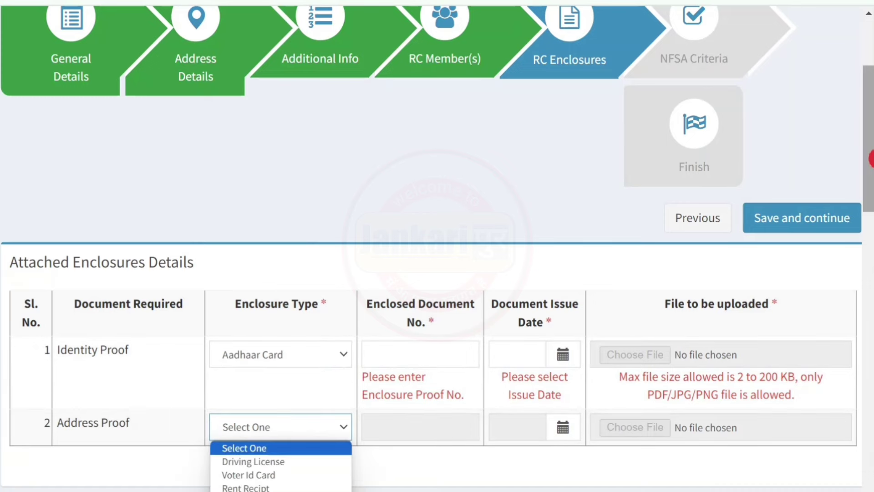
pyautogui.click(871, 159)
pyautogui.moveTo(870, 158); pyautogui.dragTo(868, 191)
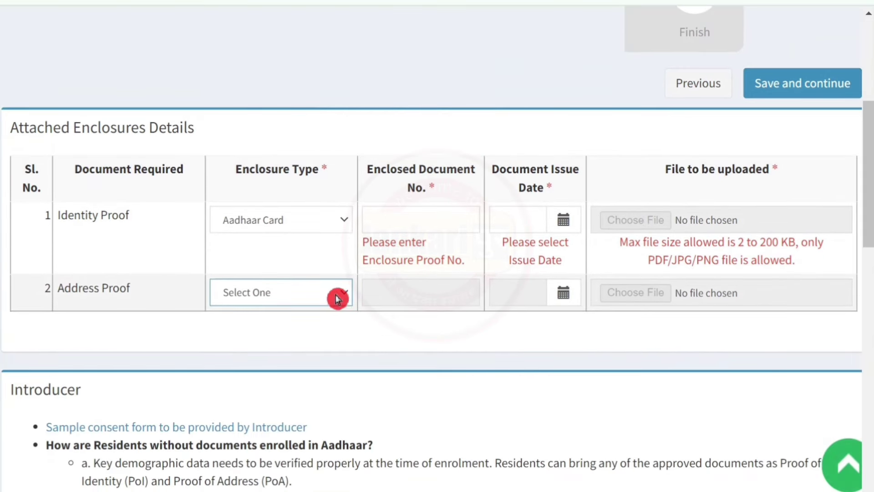
pyautogui.click(337, 298)
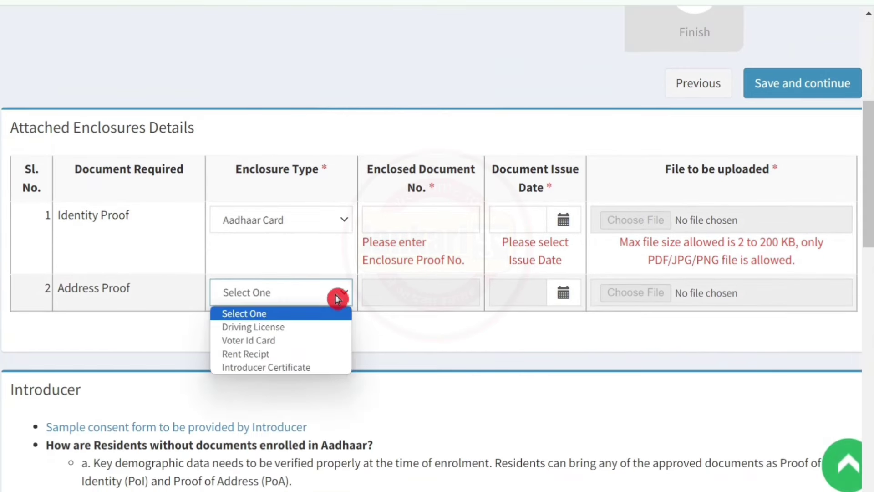
pyautogui.click(314, 346)
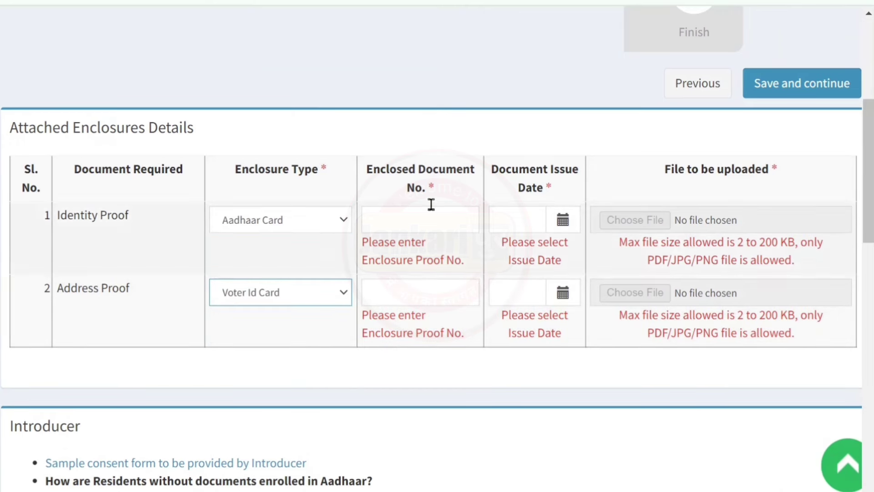
# Check the enclosure document number, issue date and file size requirements, and save the enclosures to continue to the NFSA Criteria stage
pyautogui.moveTo(374, 171); pyautogui.dragTo(451, 189)
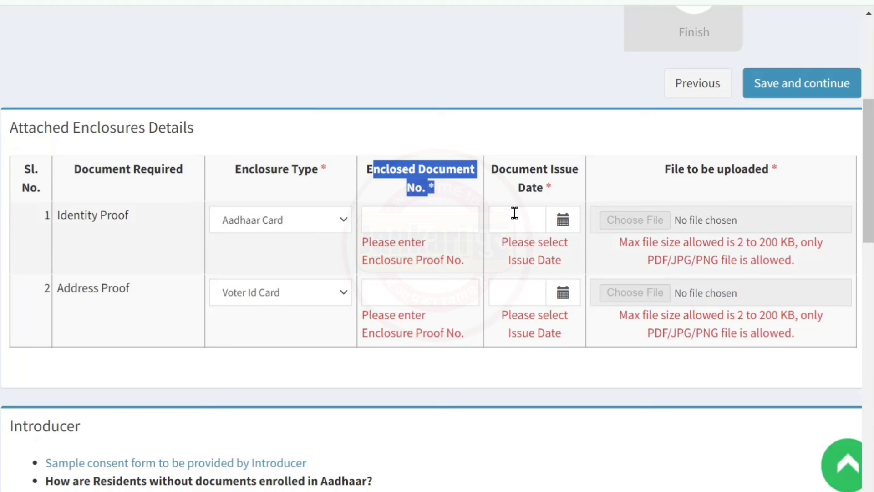
pyautogui.click(609, 217)
pyautogui.moveTo(714, 247); pyautogui.dragTo(778, 247)
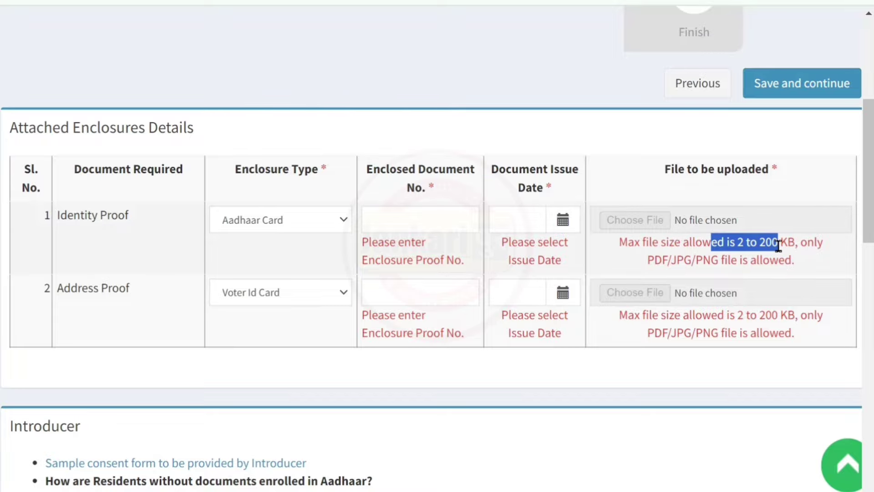
pyautogui.moveTo(868, 219); pyautogui.dragTo(869, 481)
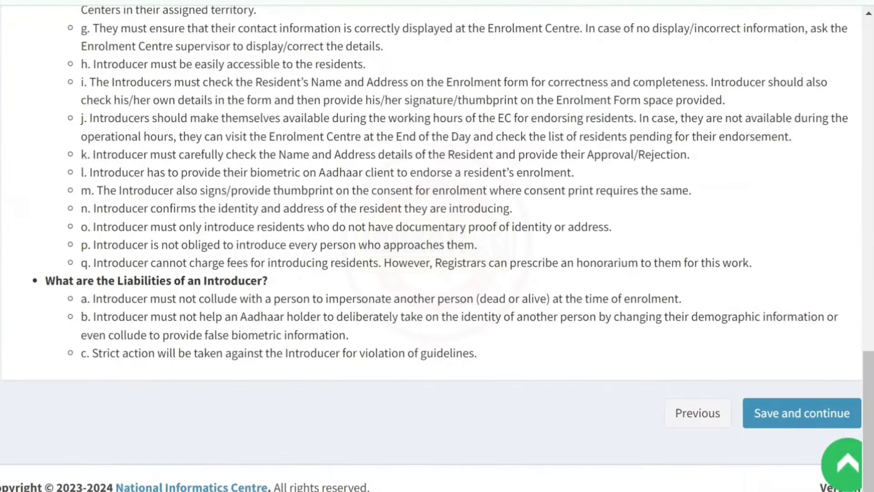
pyautogui.click(809, 413)
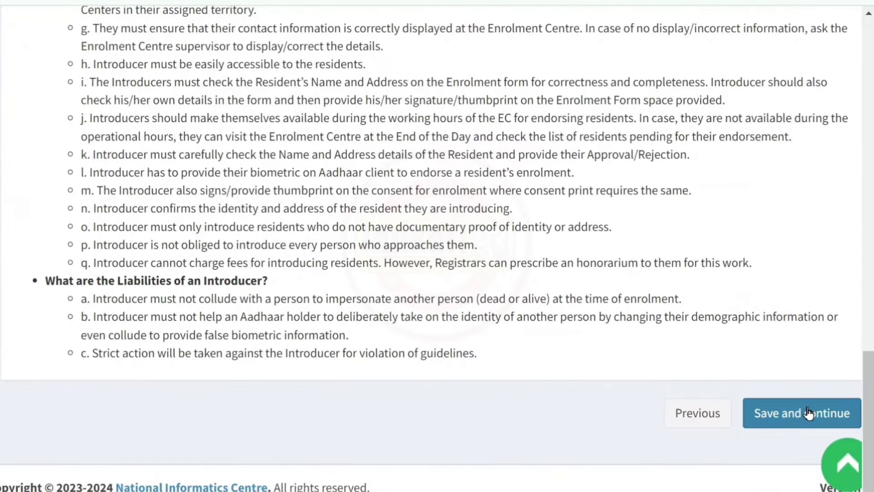
pyautogui.click(567, 138)
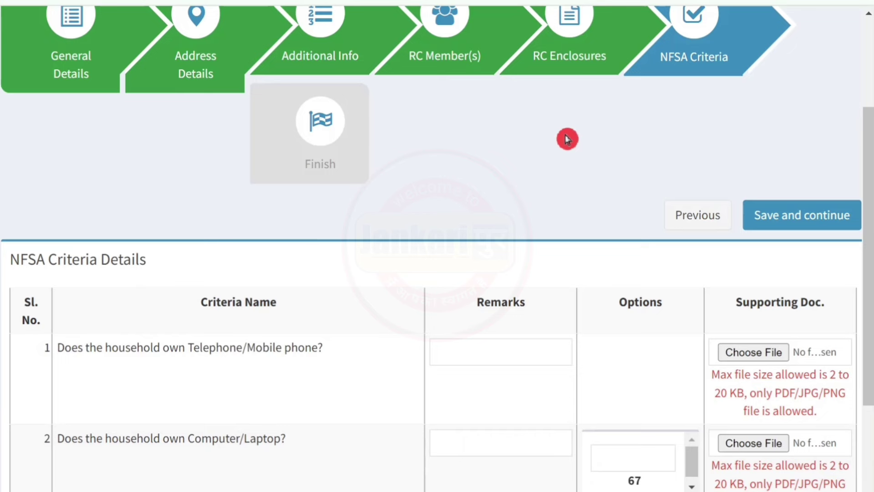
# Review the NFSA criteria questions on phone and computer ownership, and save them to continue to the final details stage
pyautogui.scroll(-4, 744, 247)
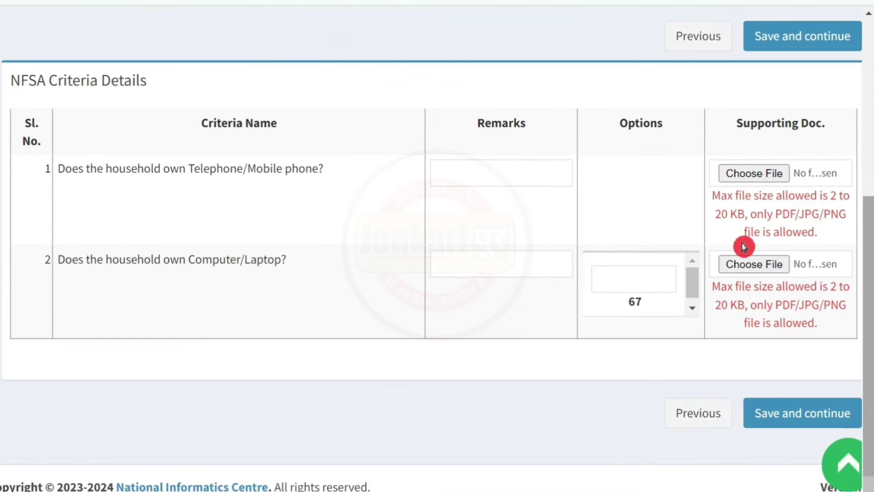
pyautogui.moveTo(13, 74); pyautogui.dragTo(160, 87)
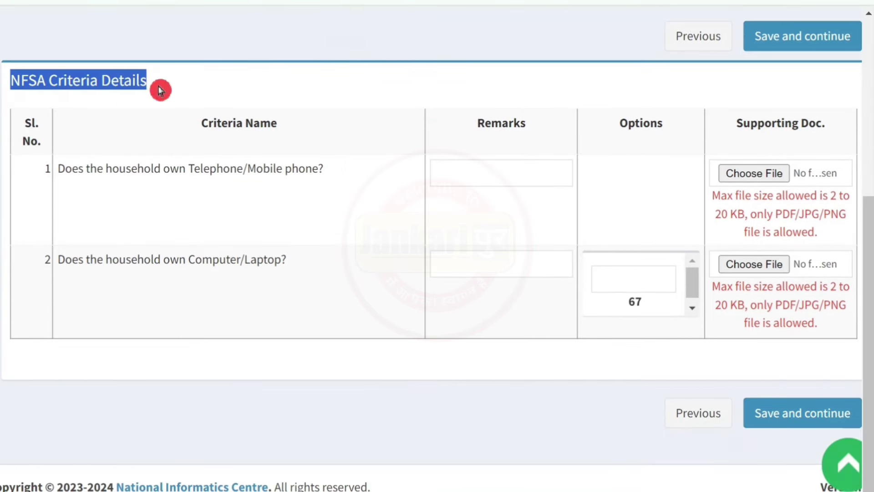
pyautogui.click(219, 83)
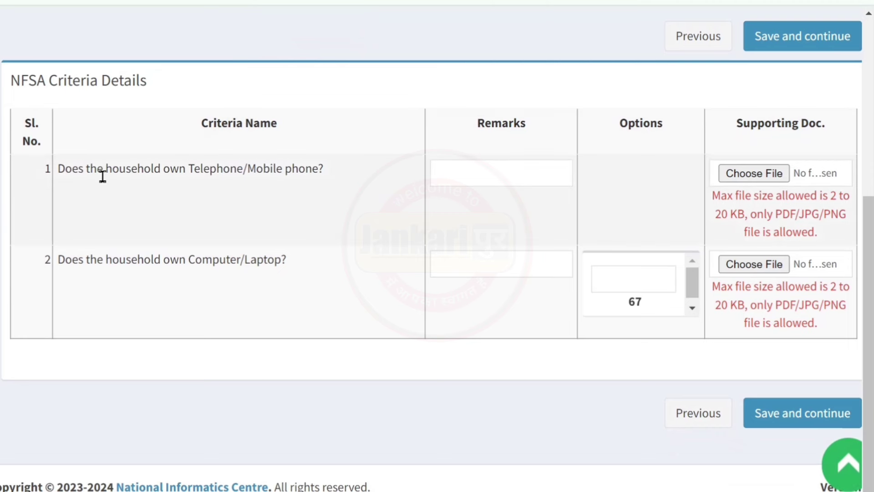
pyautogui.moveTo(103, 176); pyautogui.dragTo(220, 184)
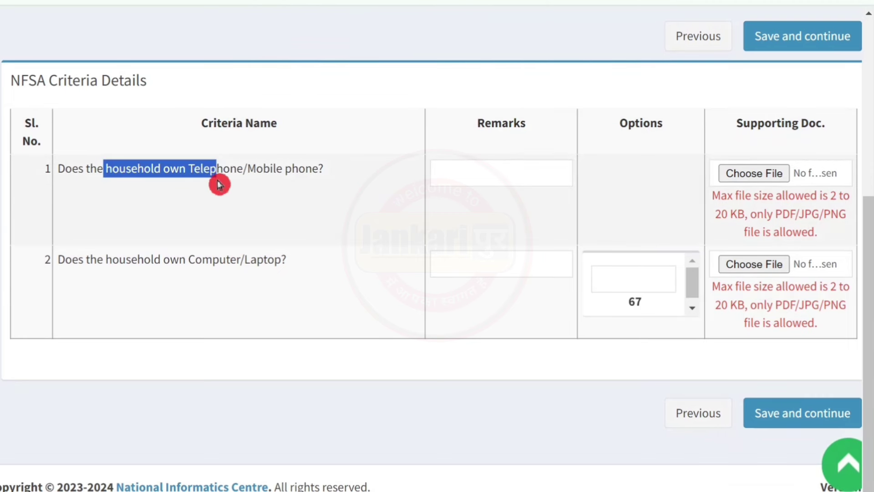
pyautogui.click(399, 131)
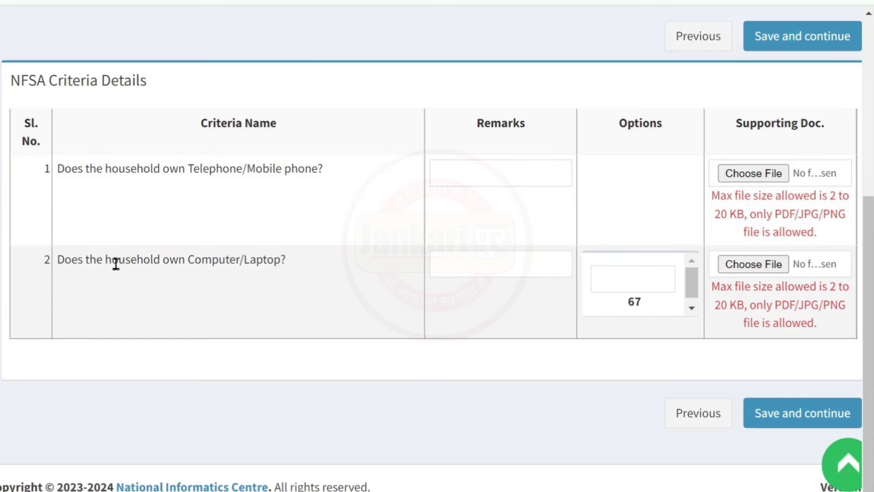
pyautogui.moveTo(97, 260); pyautogui.dragTo(314, 264)
pyautogui.click(254, 262)
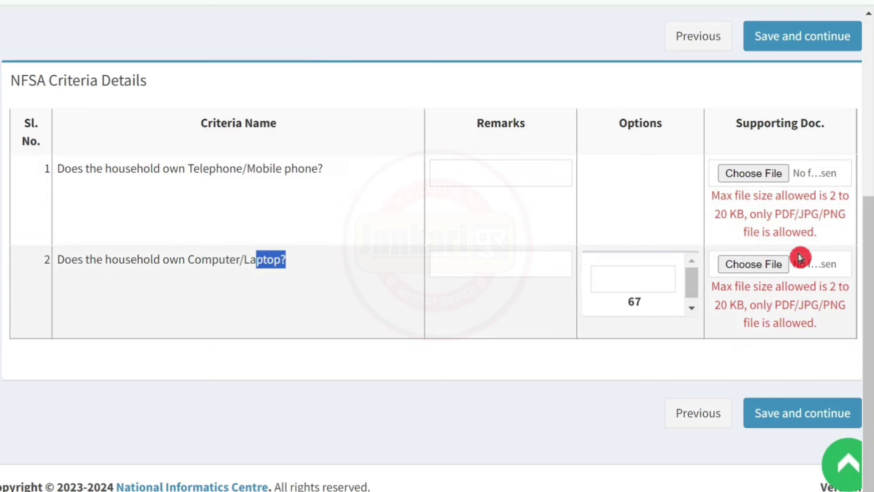
pyautogui.click(783, 416)
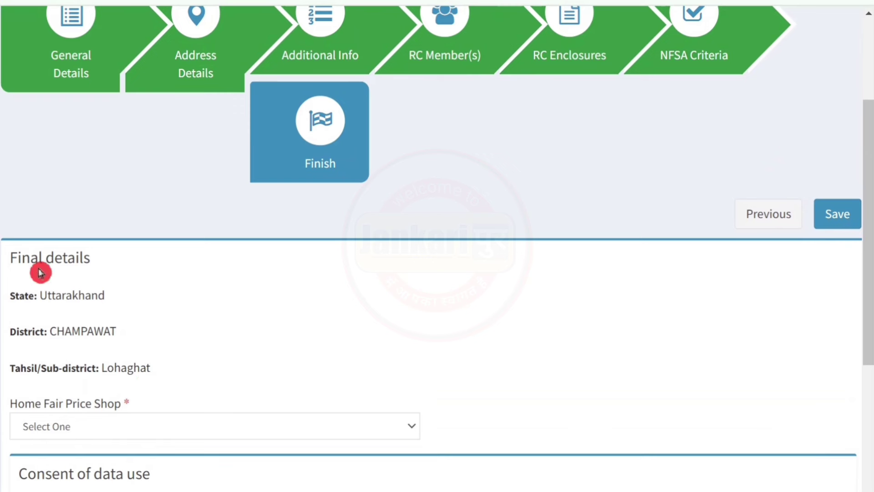
# Review the state, district and sub-district in Final details, and select the Thuwamara village shop as the Home Fair Price Shop
pyautogui.moveTo(11, 256); pyautogui.dragTo(96, 262)
pyautogui.click(159, 303)
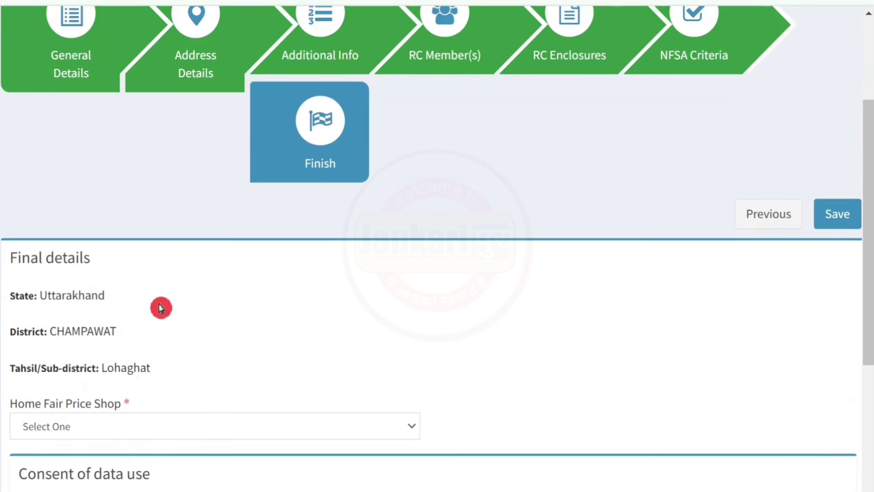
pyautogui.click(80, 326)
pyautogui.click(126, 363)
pyautogui.click(80, 431)
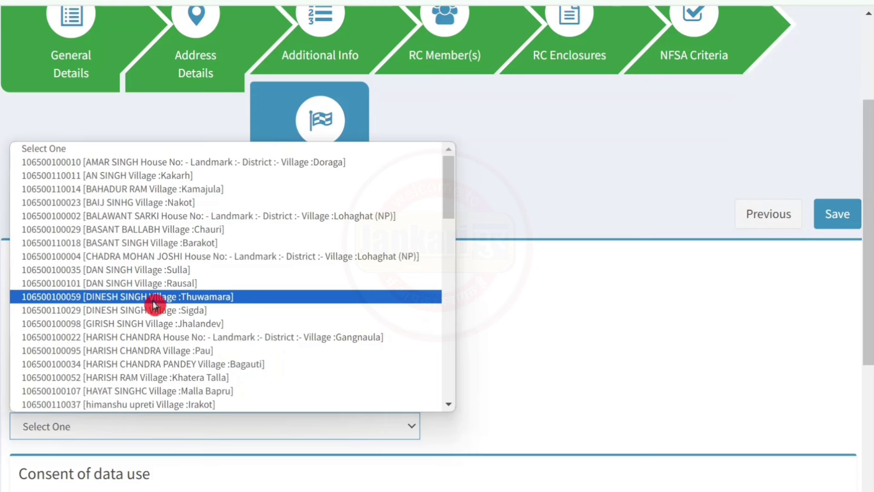
pyautogui.click(234, 299)
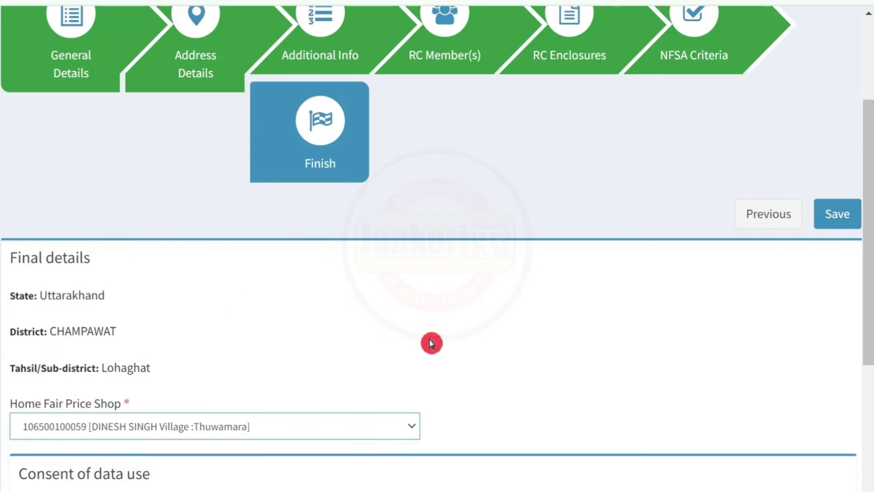
# Make sure the Consent of data use declaration is ticked, and save the final details of the application
pyautogui.moveTo(869, 220); pyautogui.dragTo(869, 349)
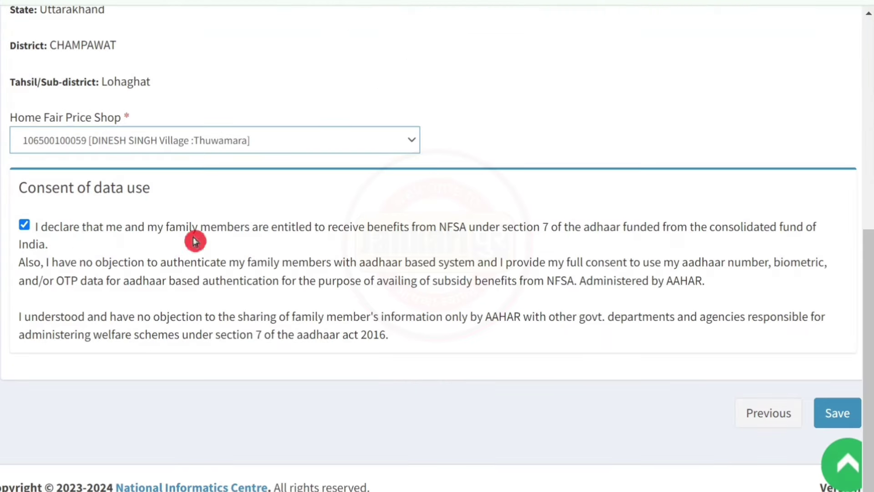
pyautogui.click(828, 414)
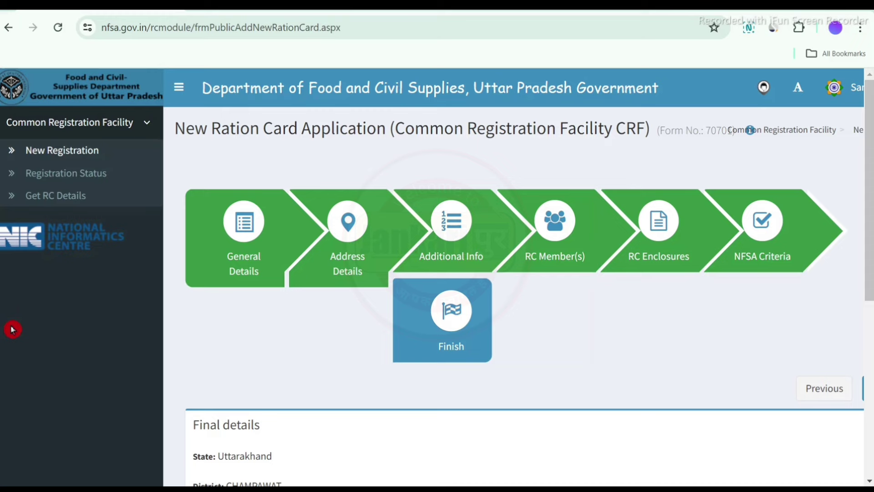
# Open the Registration Status page and list the ration card applications that are pending for approval
pyautogui.hotkey('ctrl', '+')
pyautogui.hotkey('ctrl', '+')
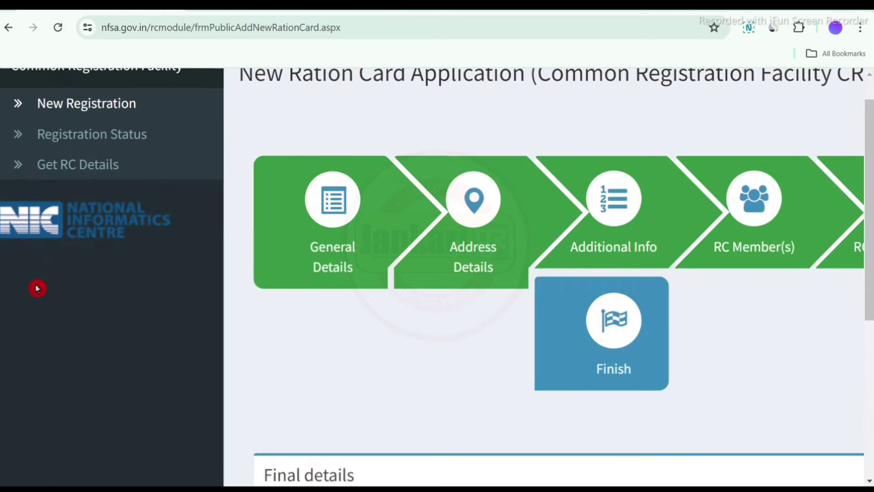
pyautogui.scroll(2, 122, 357)
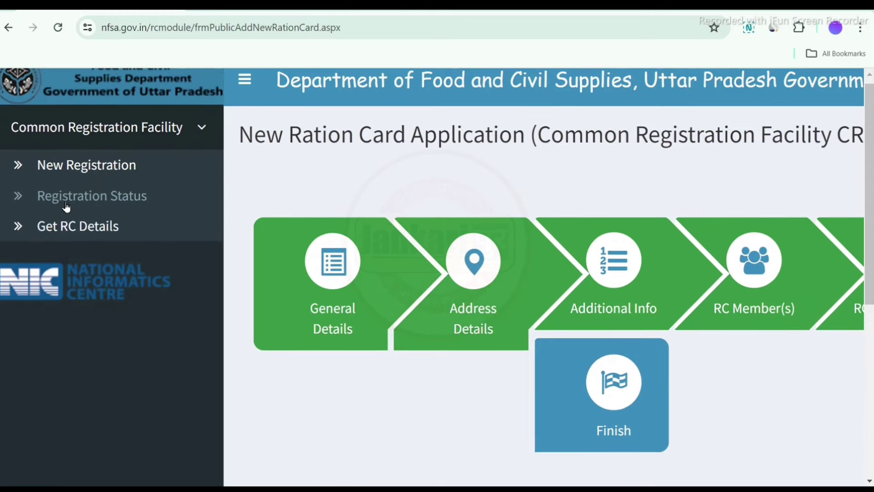
pyautogui.click(104, 207)
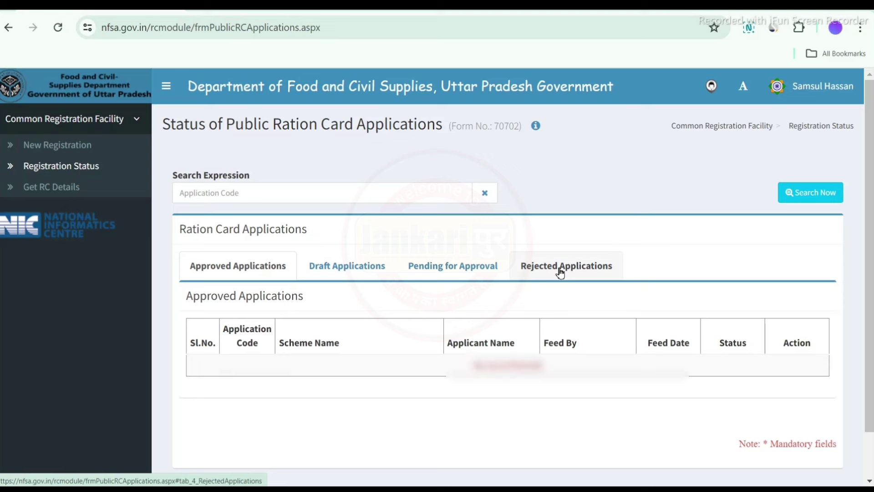
pyautogui.click(465, 274)
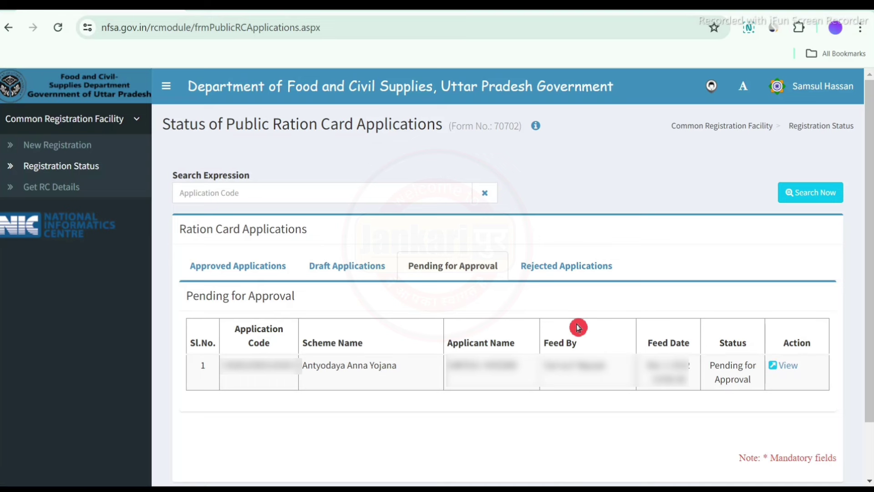
# Check the status, application code and feed date of the pending Antyodaya Anna Yojana application
pyautogui.moveTo(712, 363); pyautogui.dragTo(757, 379)
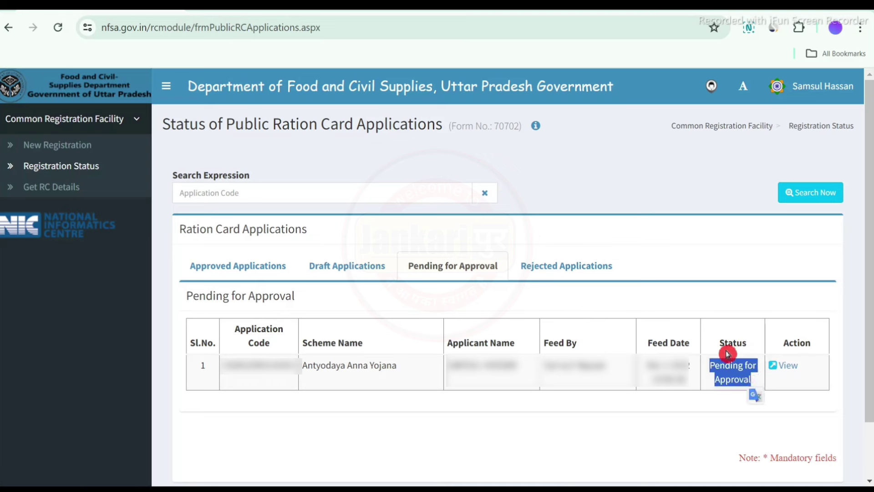
pyautogui.click(674, 409)
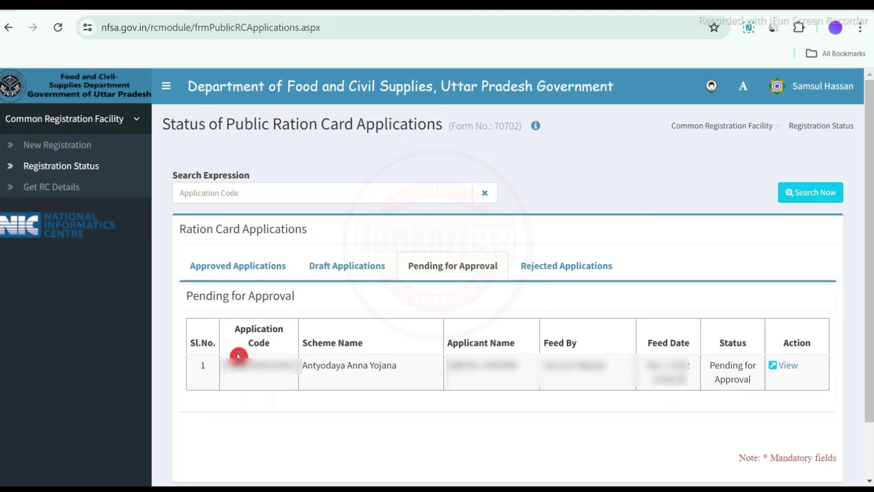
pyautogui.moveTo(240, 330); pyautogui.dragTo(231, 359)
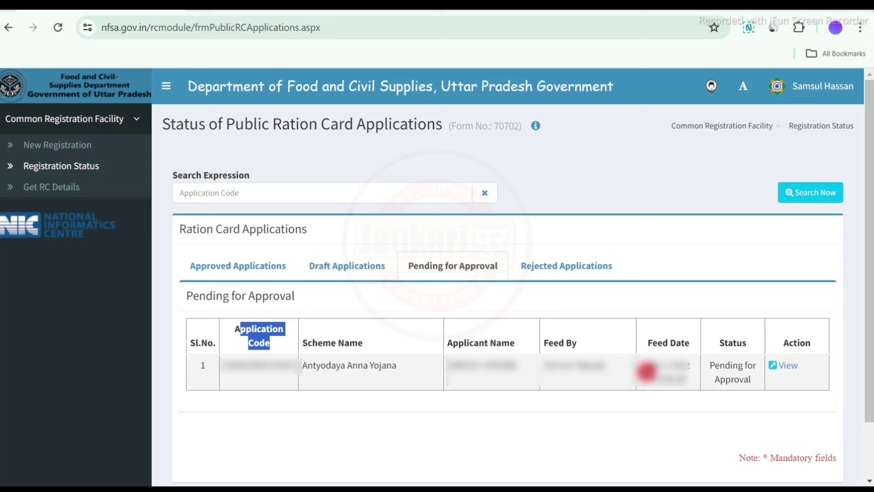
pyautogui.moveTo(640, 366); pyautogui.dragTo(689, 386)
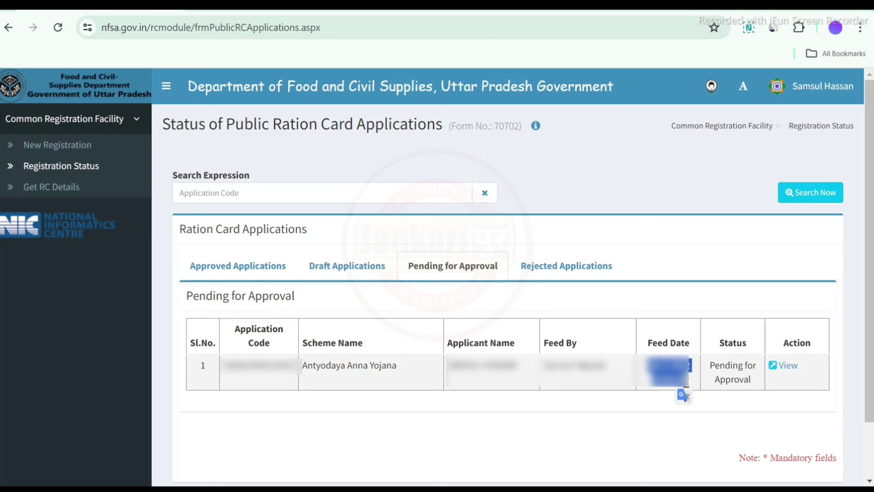
pyautogui.click(693, 416)
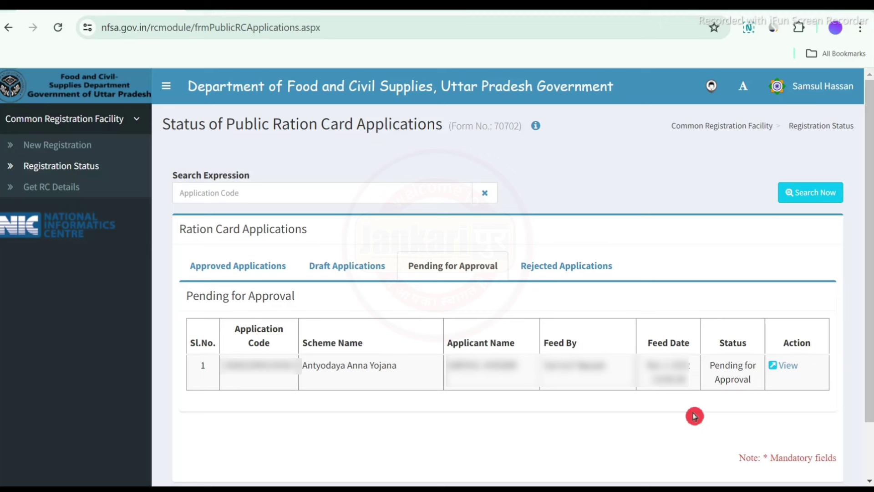